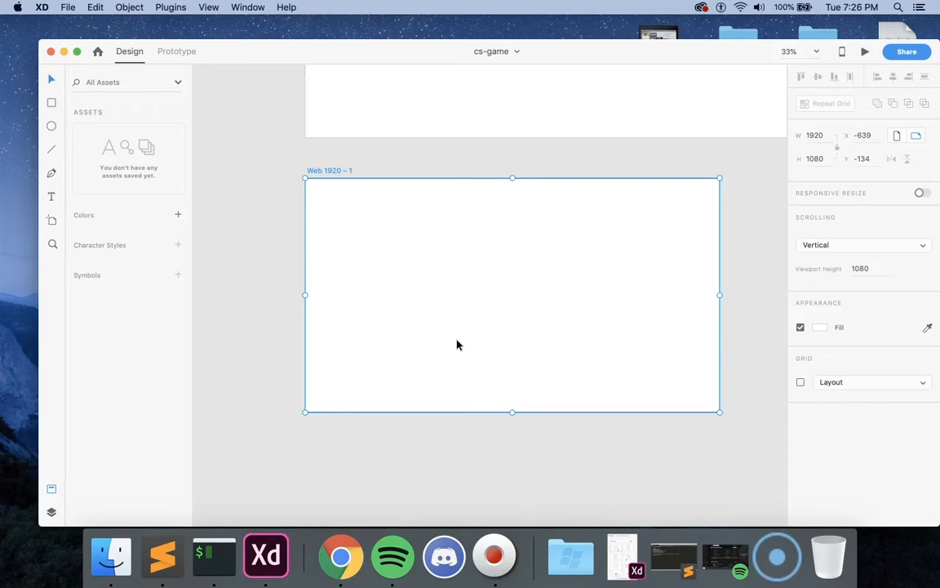
Step: Draw a square about 591 × 591 on the Web 1920 – 1 artboard
click(428, 162)
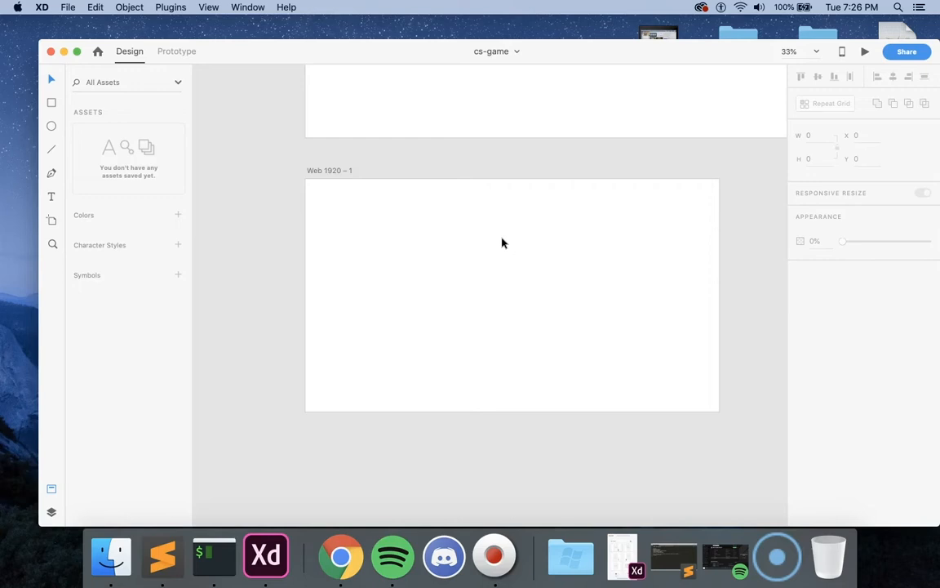
click(51, 104)
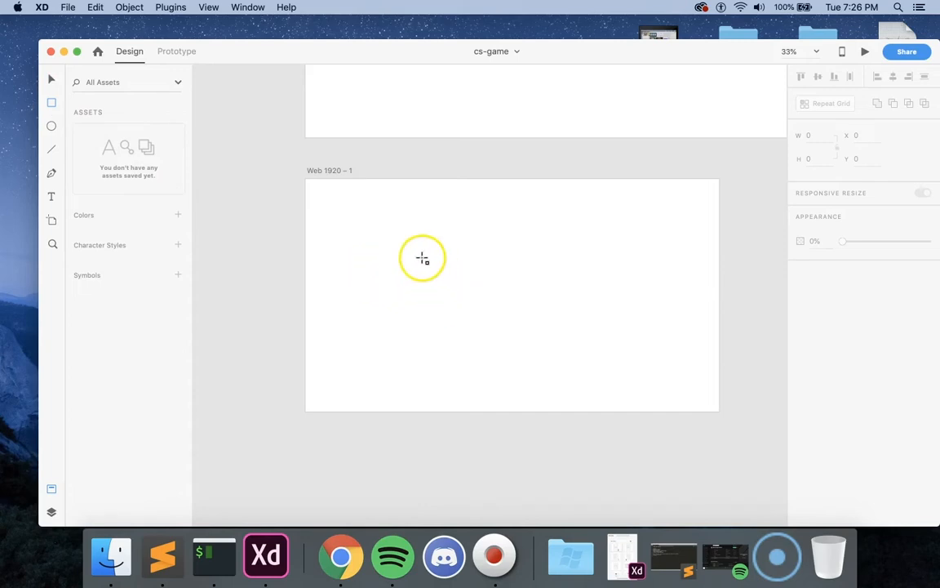
drag(384, 240, 443, 297)
drag(519, 305, 629, 368)
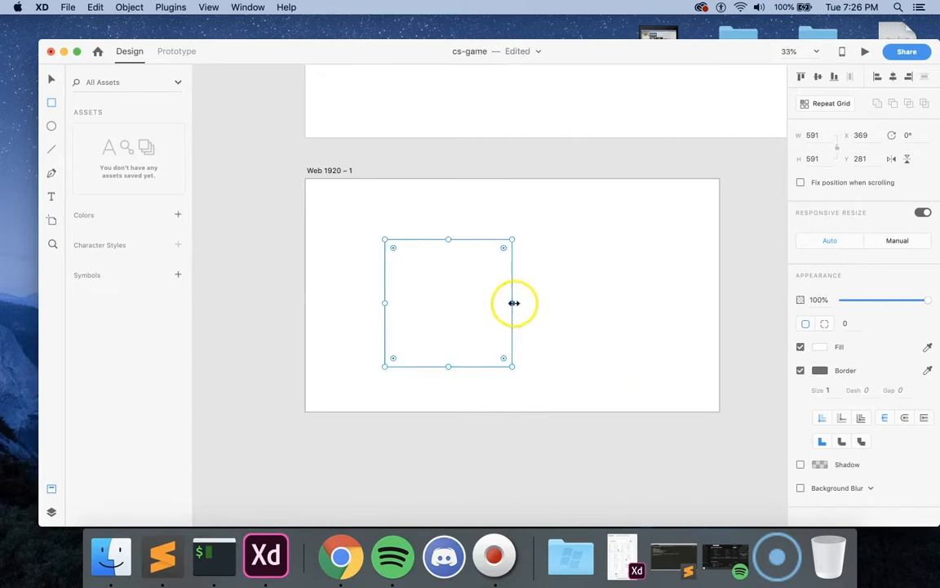
Step: Enlarge the square into a wide rectangle of about 1526 × 840 covering most of the artboard
click(52, 82)
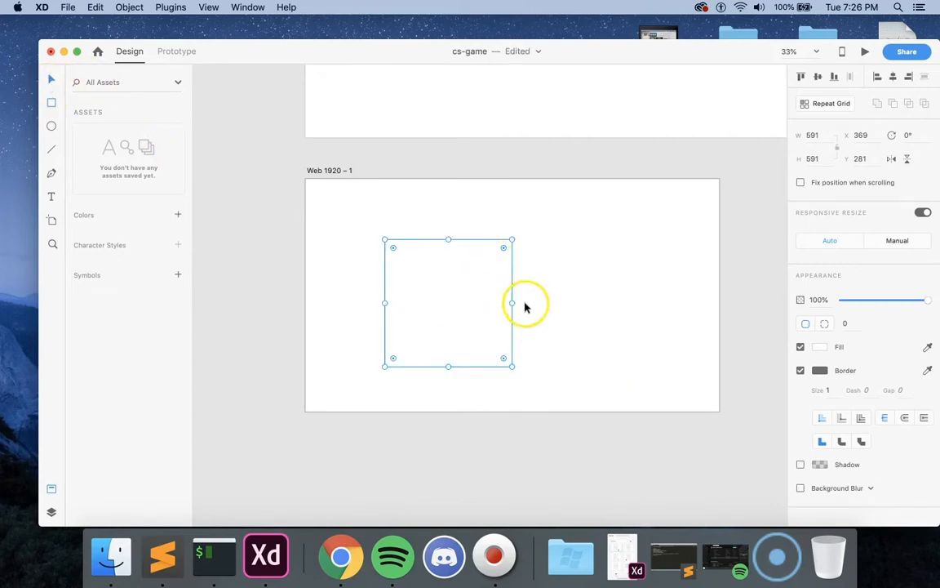
drag(512, 303, 660, 313)
drag(522, 239, 522, 214)
drag(544, 265, 533, 263)
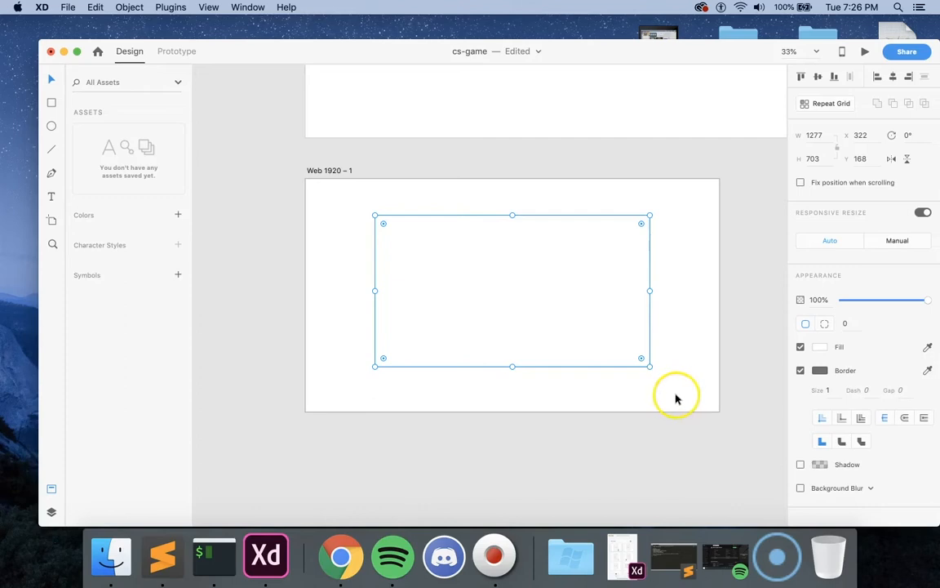
drag(648, 367, 689, 388)
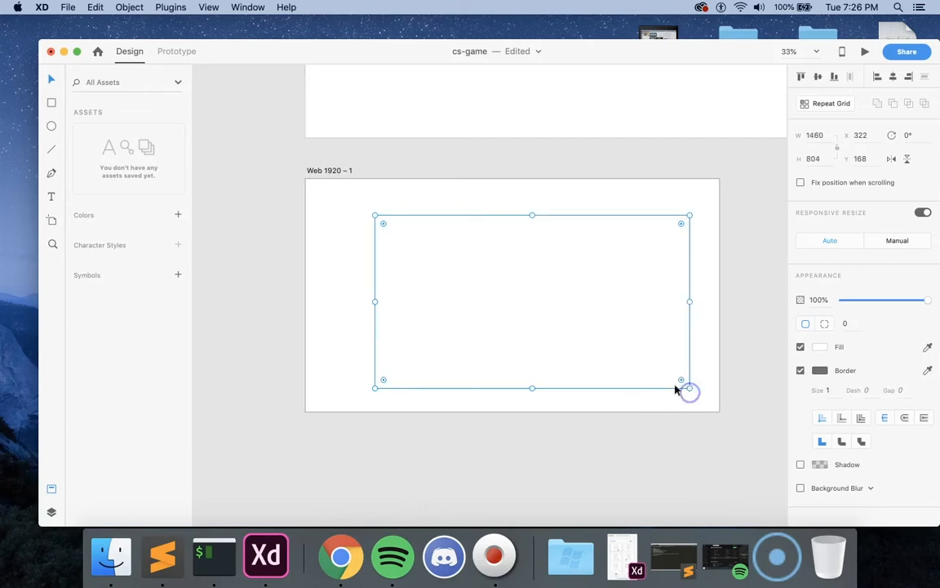
drag(375, 216, 302, 187)
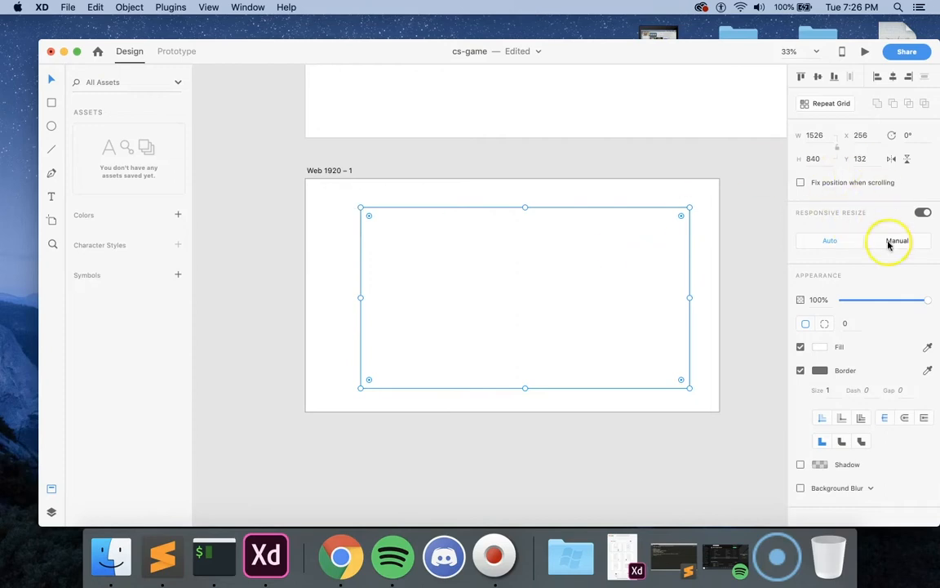
Step: Center the rectangle vertically and horizontally on the Web 1920 – 1 artboard
click(818, 76)
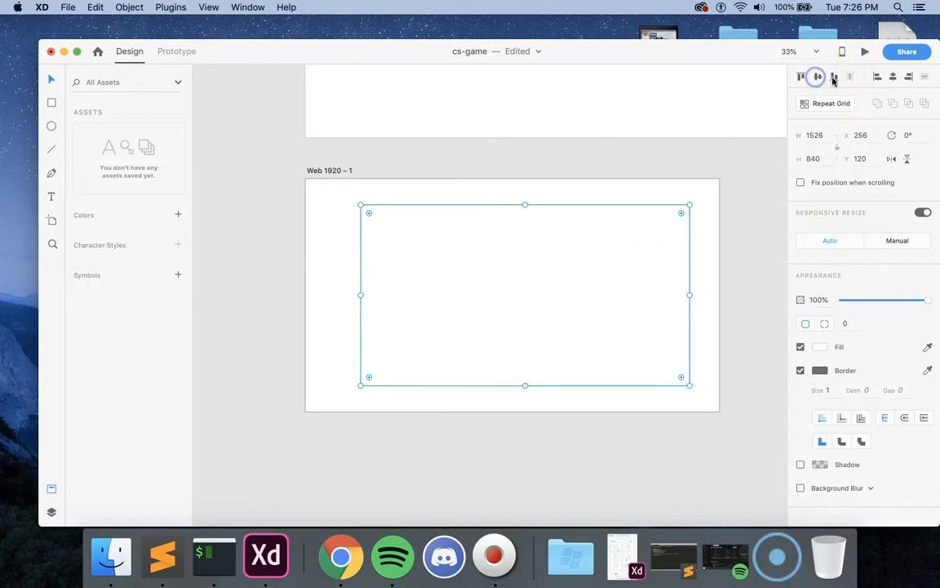
click(893, 76)
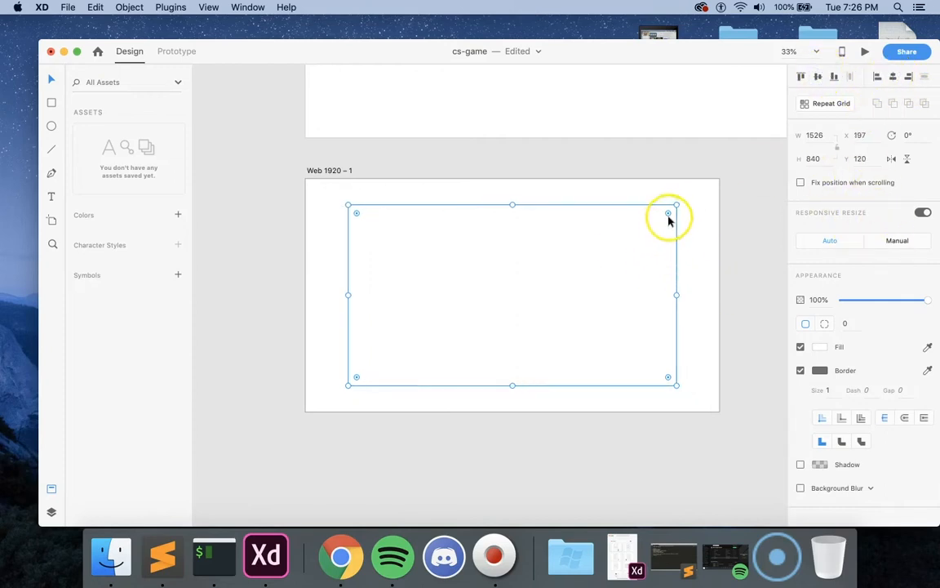
click(704, 233)
Step: Review the hand-drawn wireframe sketches and the reference designs, including the Playlist artboard, for styling ideas
scroll(647, 246, up, 10)
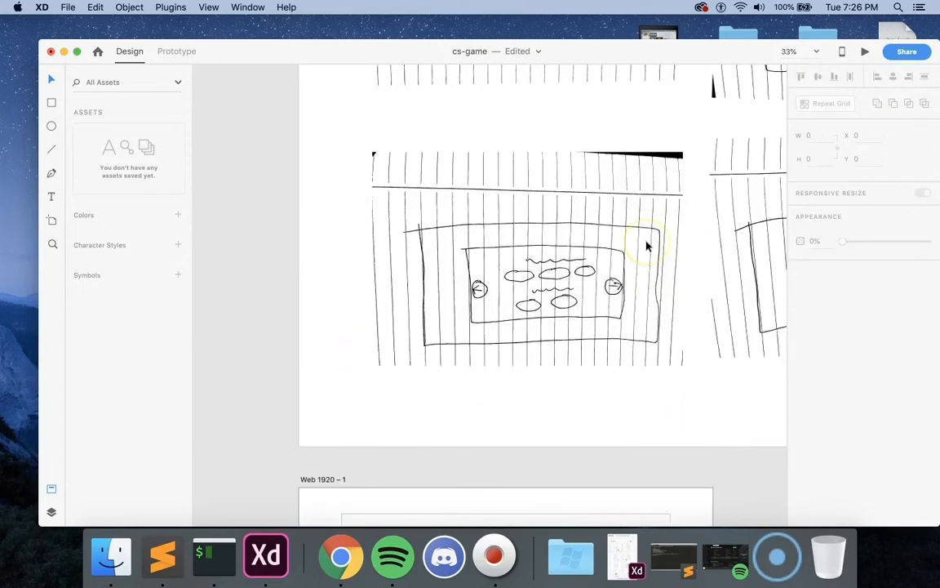
scroll(646, 246, up, 15)
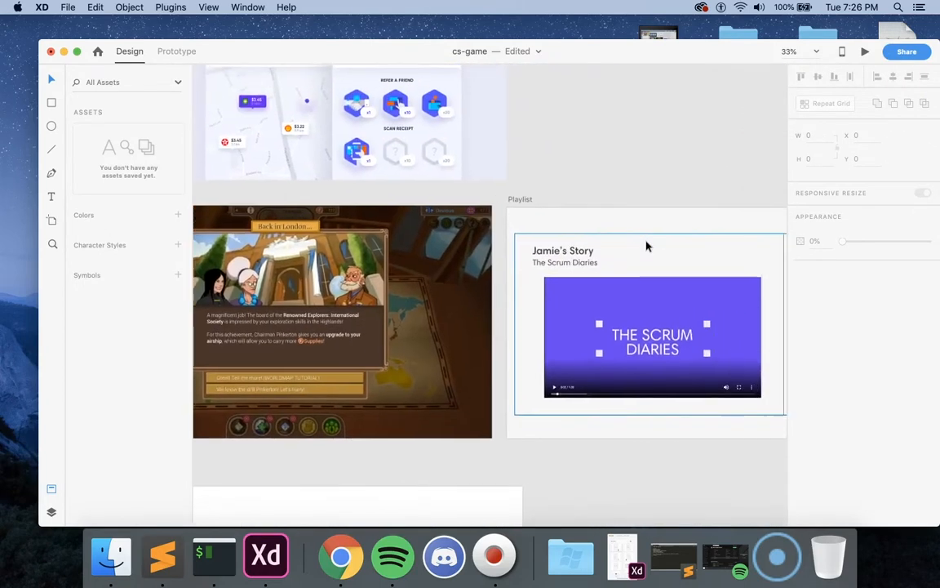
scroll(646, 246, right, 5)
click(662, 256)
click(657, 201)
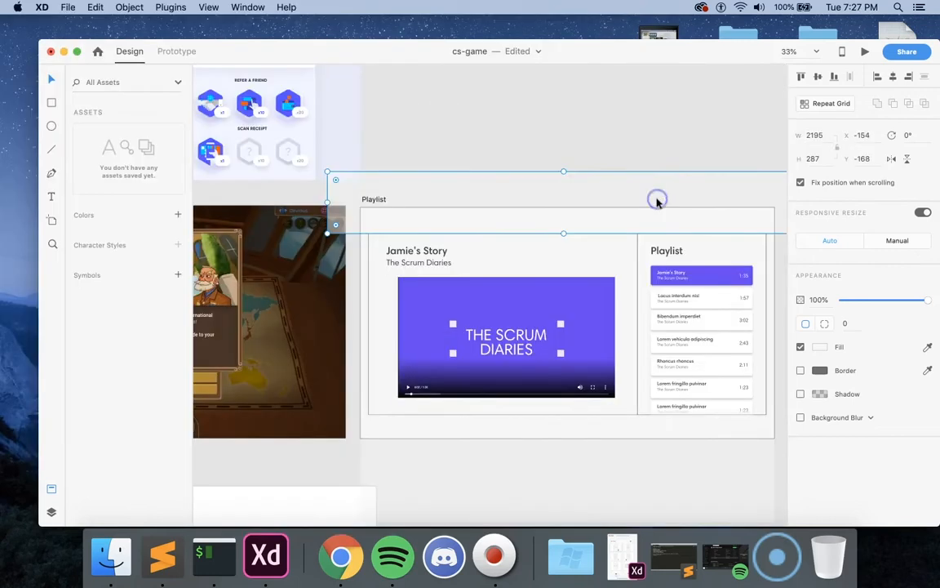
click(665, 137)
scroll(665, 137, down, 5)
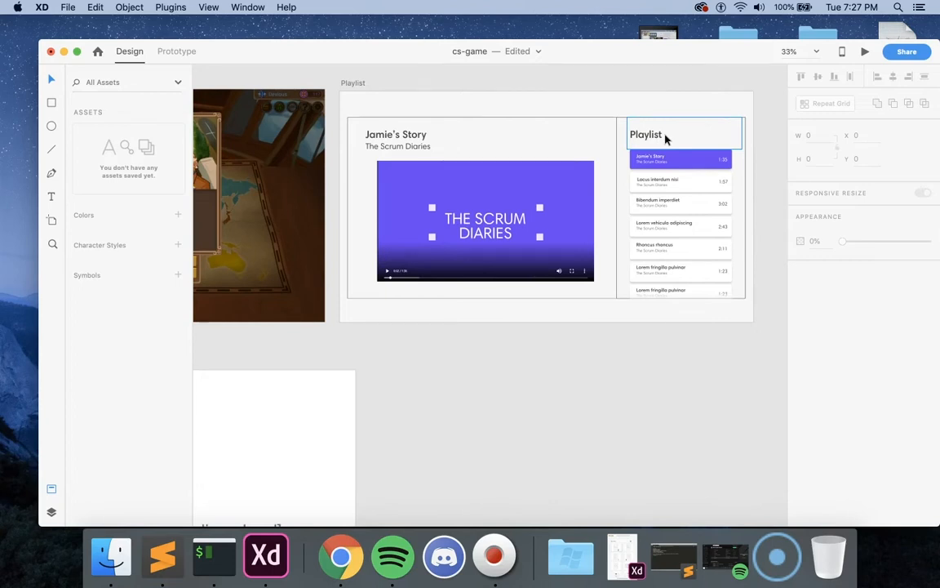
scroll(665, 138, down, 15)
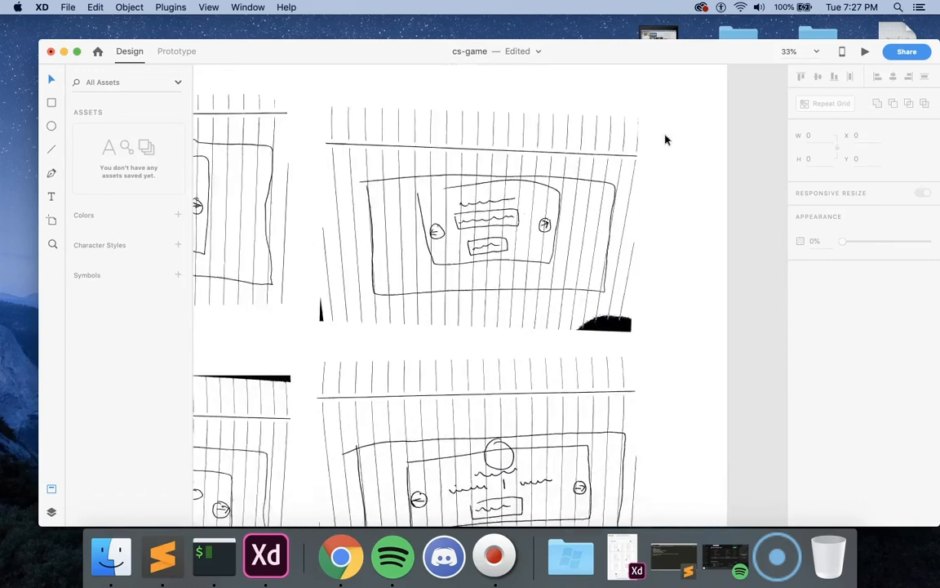
scroll(665, 139, down, 5)
scroll(667, 139, right, 3)
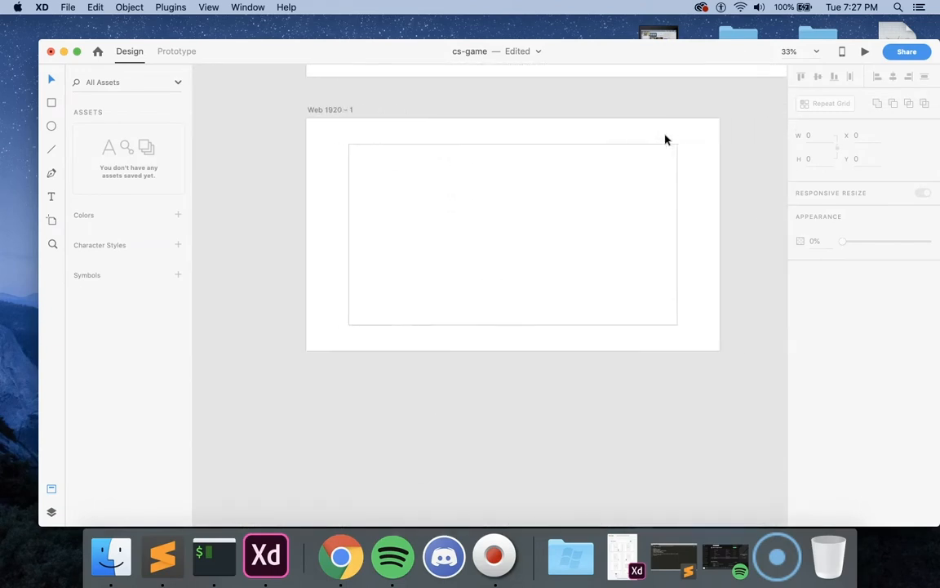
Step: Round the large rectangle's corners to a radius of about 34
click(644, 184)
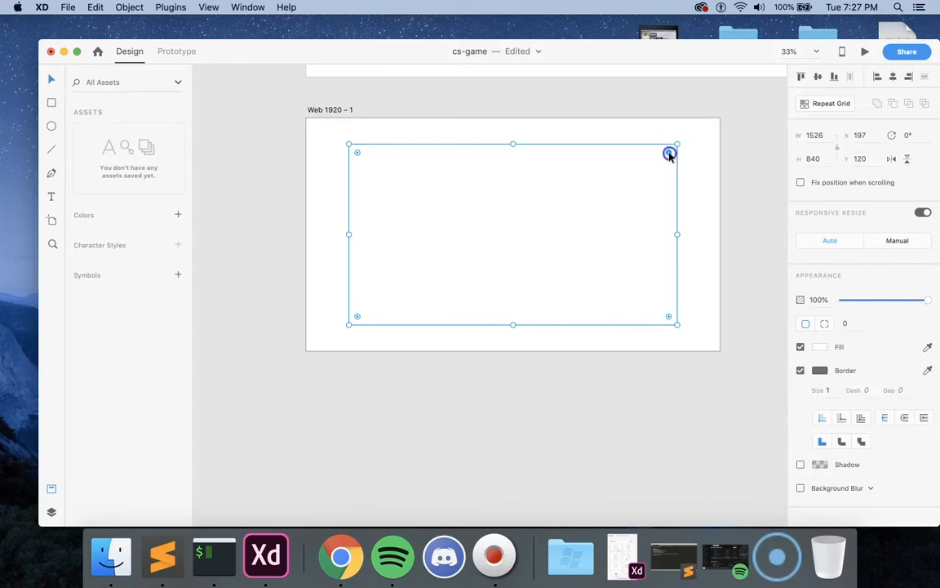
drag(669, 153, 666, 158)
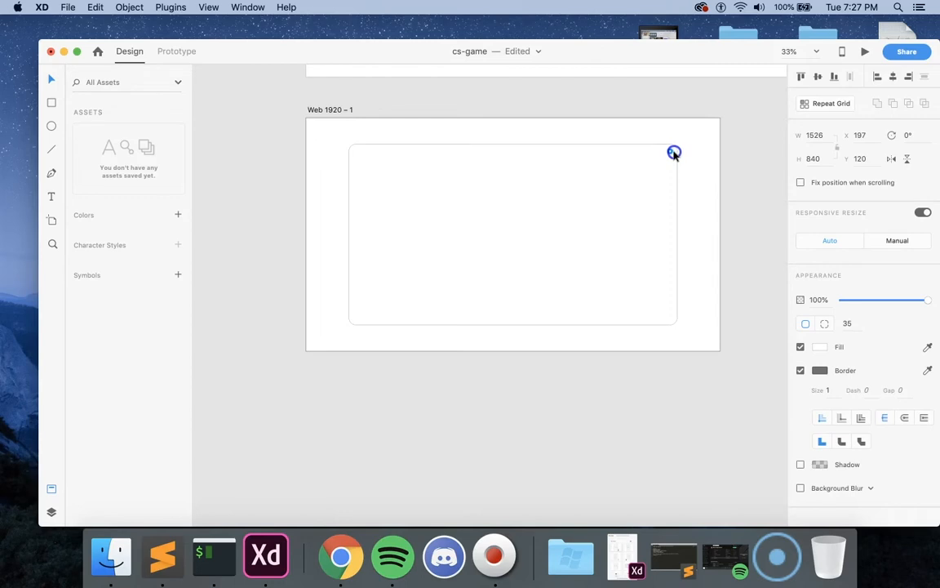
click(699, 156)
Step: Turn on a drop shadow for the large rounded rectangle
click(628, 188)
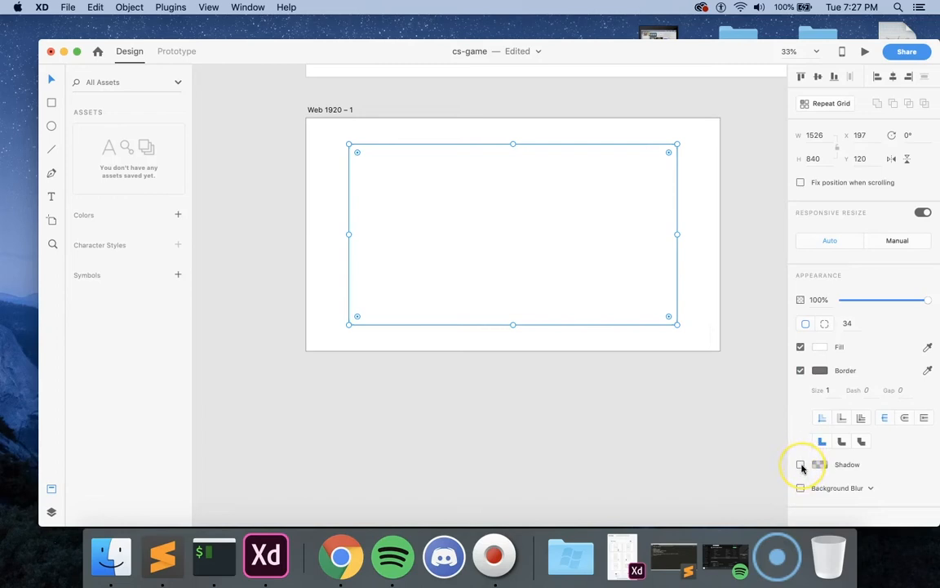
click(801, 464)
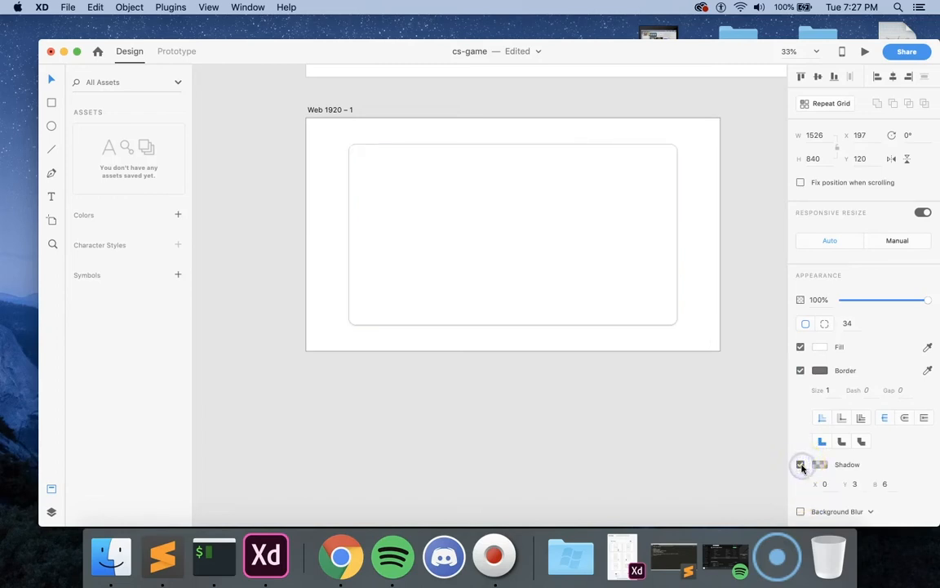
click(854, 483)
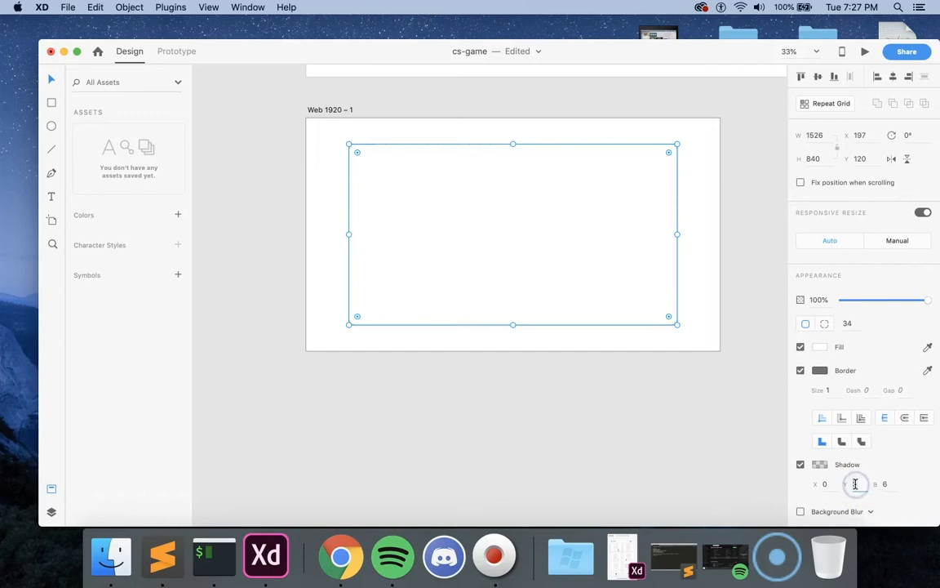
click(747, 416)
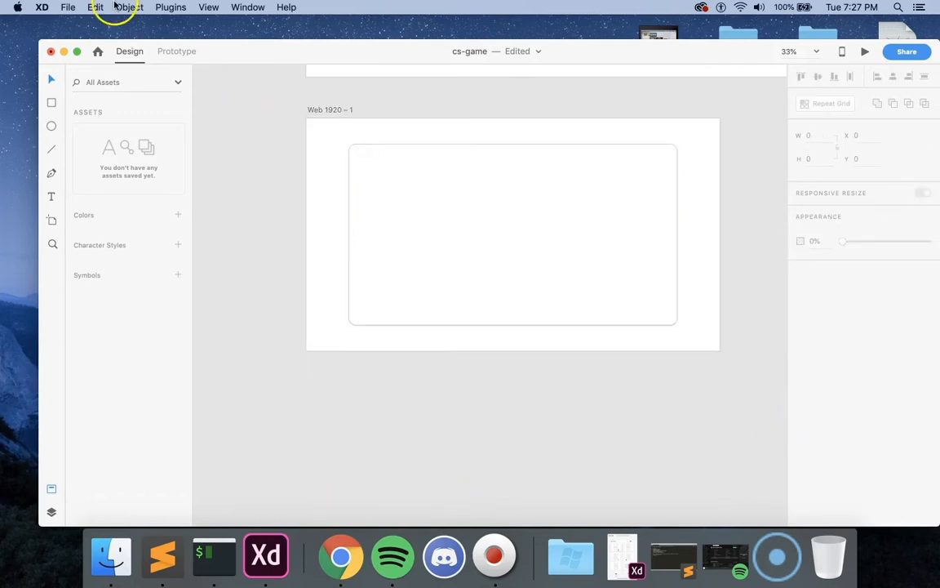
Step: Open the recent document video-playlist
click(67, 7)
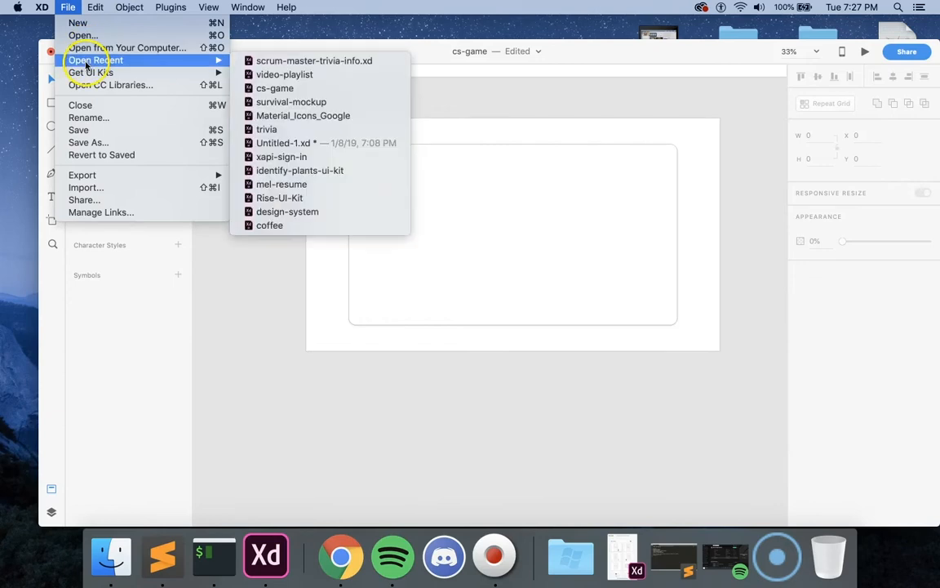
mouse_move(213, 59)
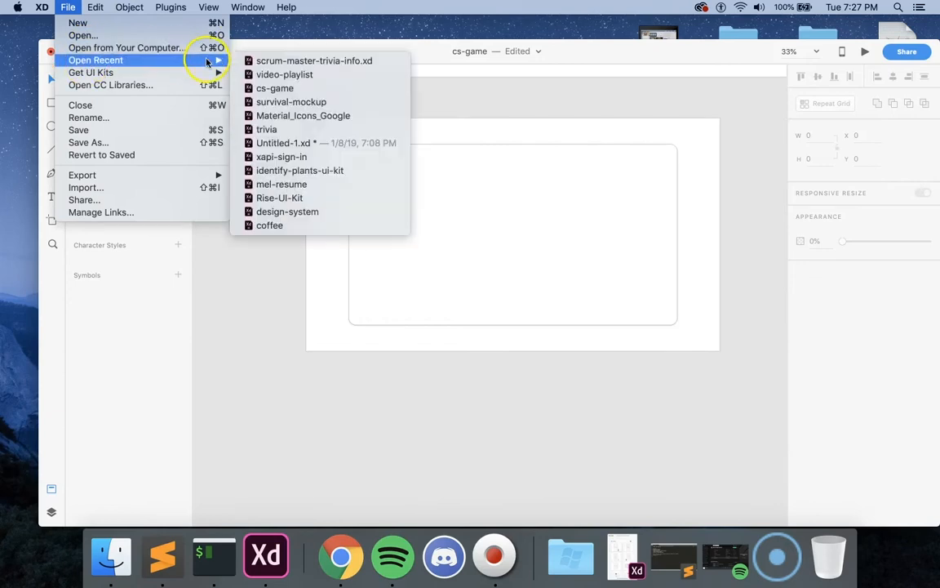
click(273, 73)
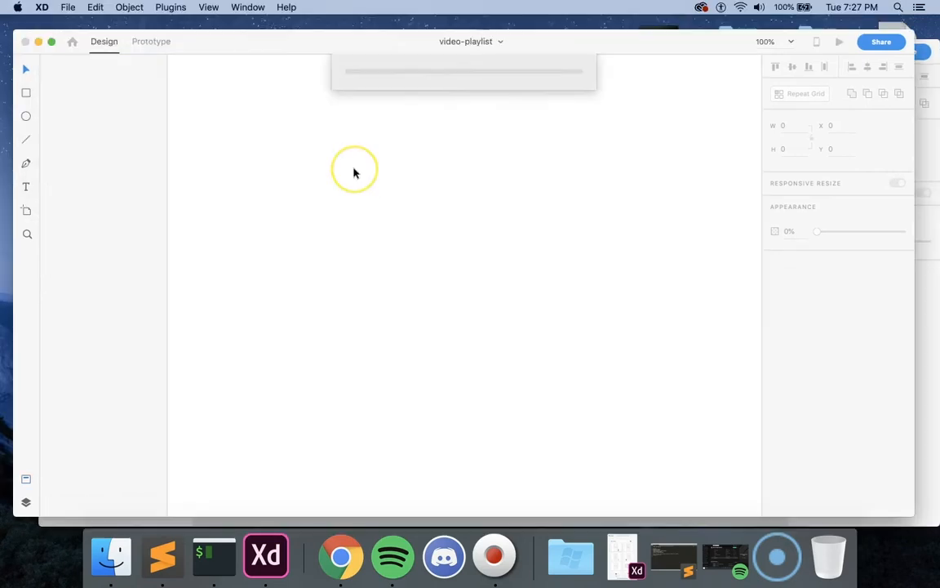
Step: Copy the "Was the video helpful?" bubble from the purple video on one of the playlist artboards
scroll(354, 172, right, 3)
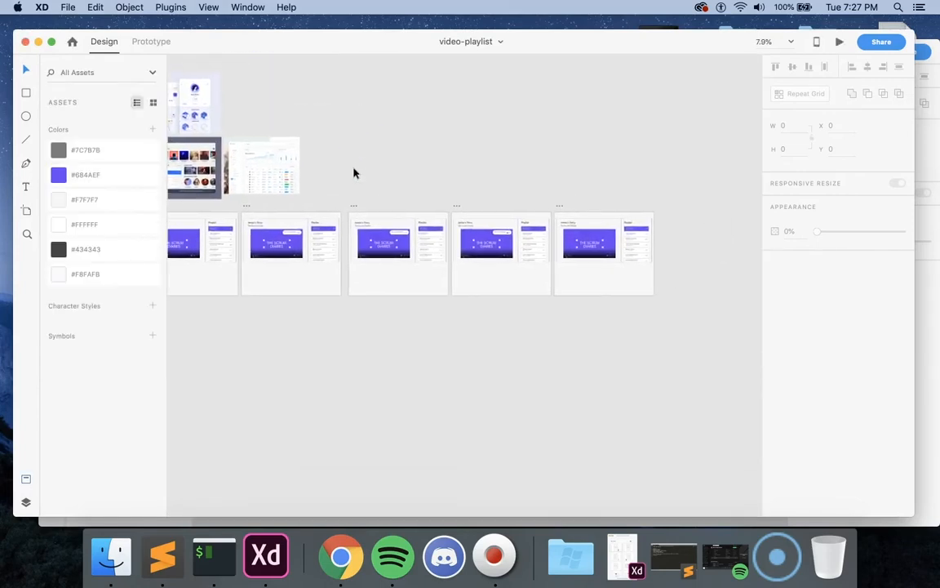
key(super+equal)
key(super+equal)
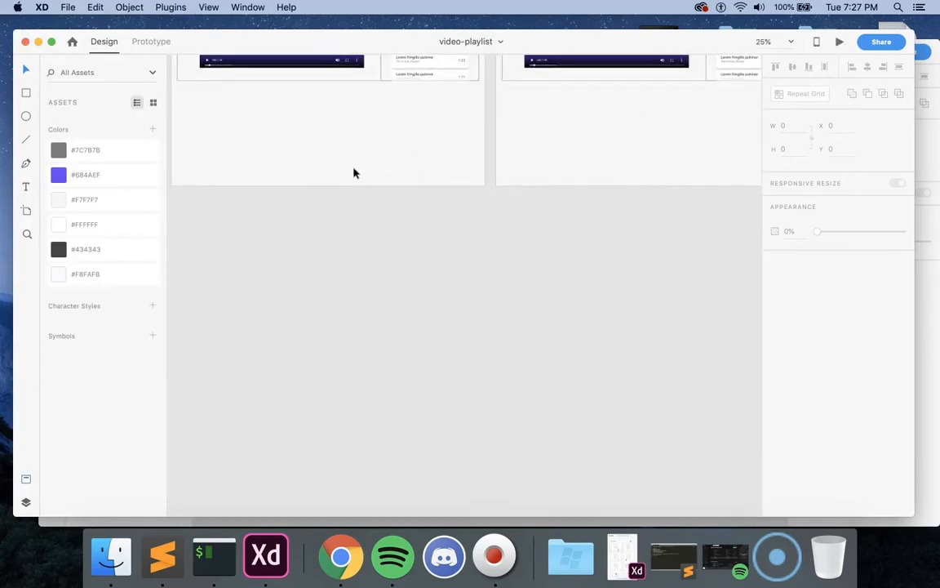
key(super+equal)
scroll(354, 172, up, 10)
scroll(354, 172, down, 7)
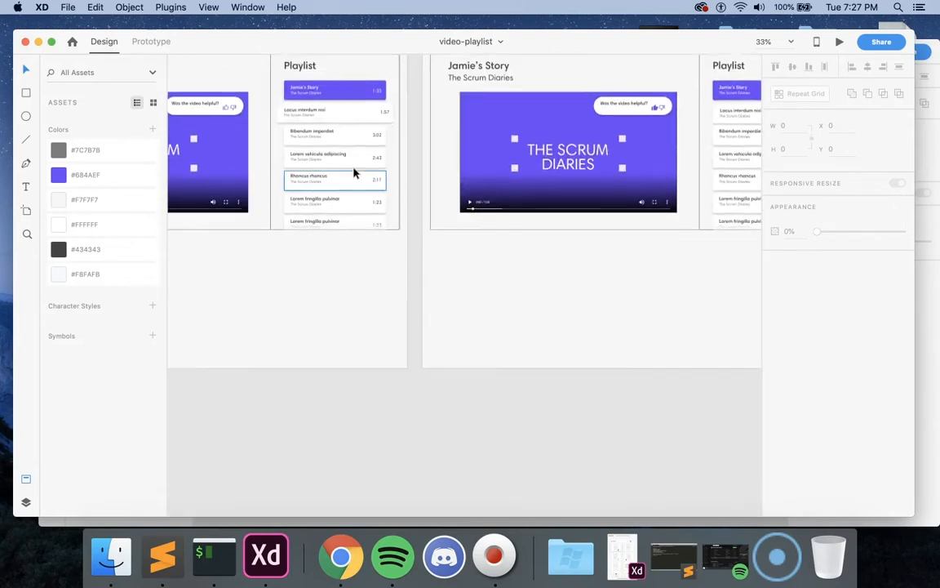
scroll(354, 172, left, 2)
click(290, 126)
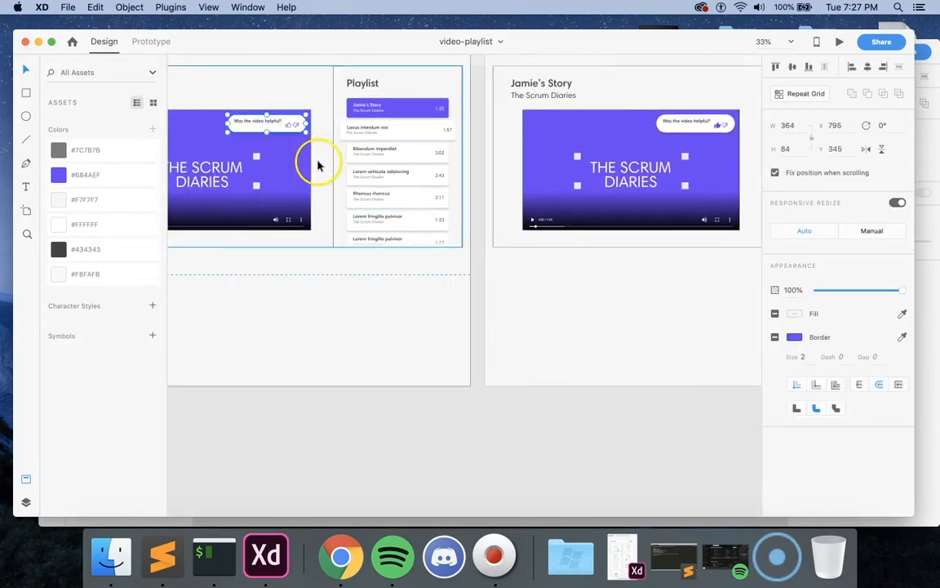
Step: Paste the "Was the video helpful?" bubble into cs-game above the Web 1920 – 1 artboard and select its background shape to inspect the shadow
click(25, 41)
key(super+v)
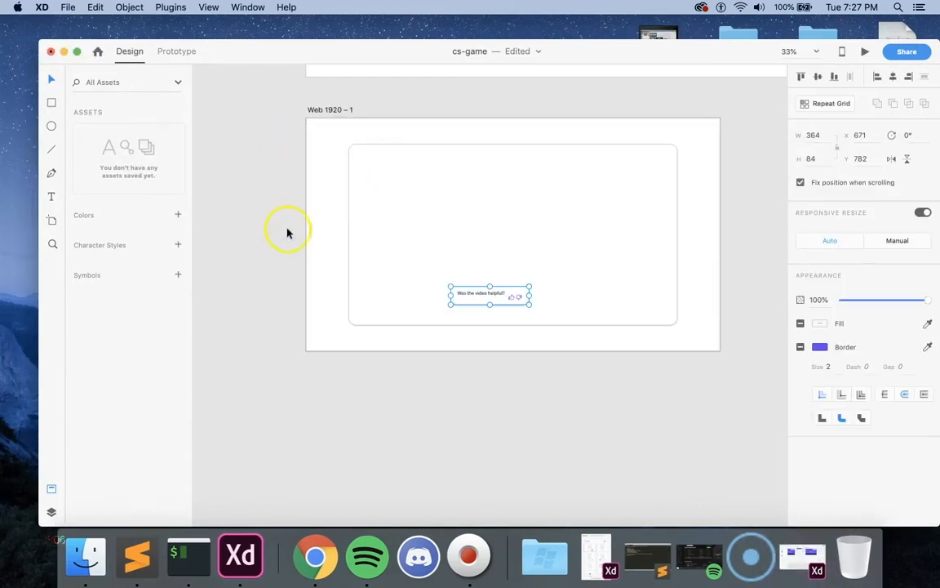
drag(506, 296, 684, 95)
double_click(665, 97)
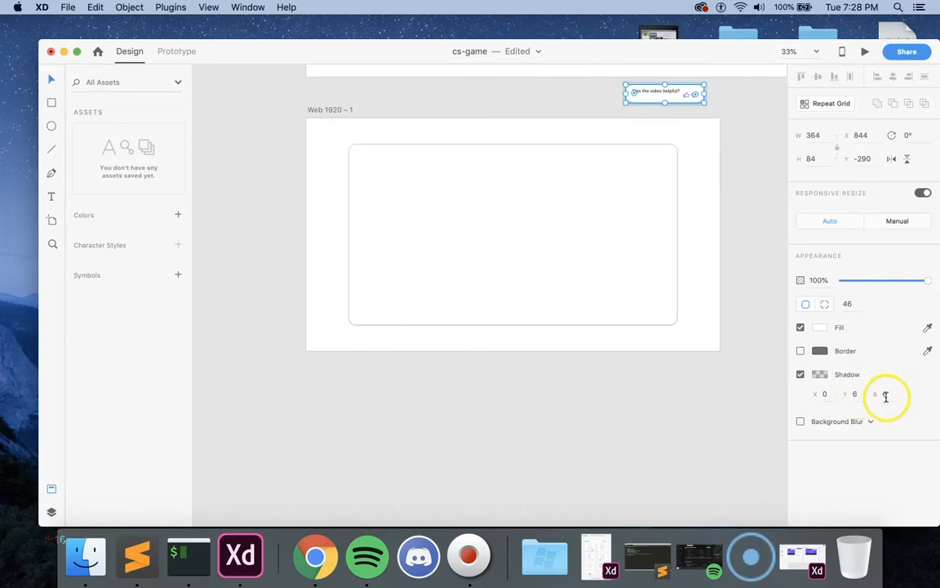
Step: Set the large rounded rectangle's shadow Y offset to 6 and turn off its border
click(625, 258)
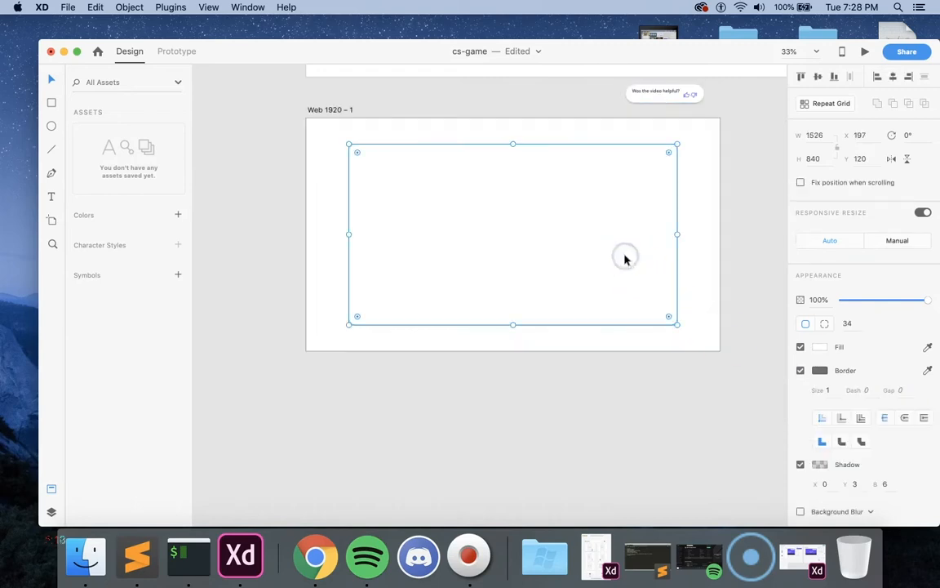
click(860, 484)
text(6)
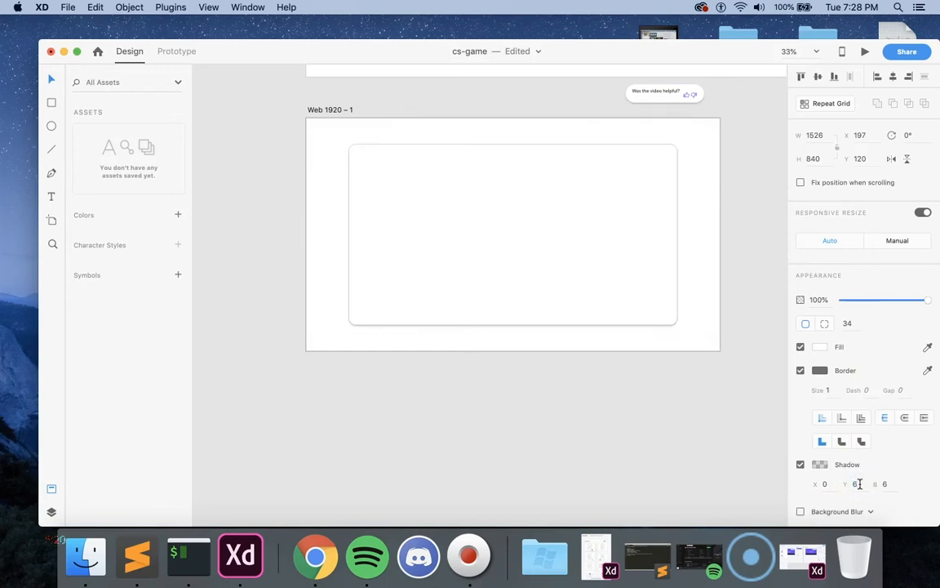
click(799, 372)
click(709, 404)
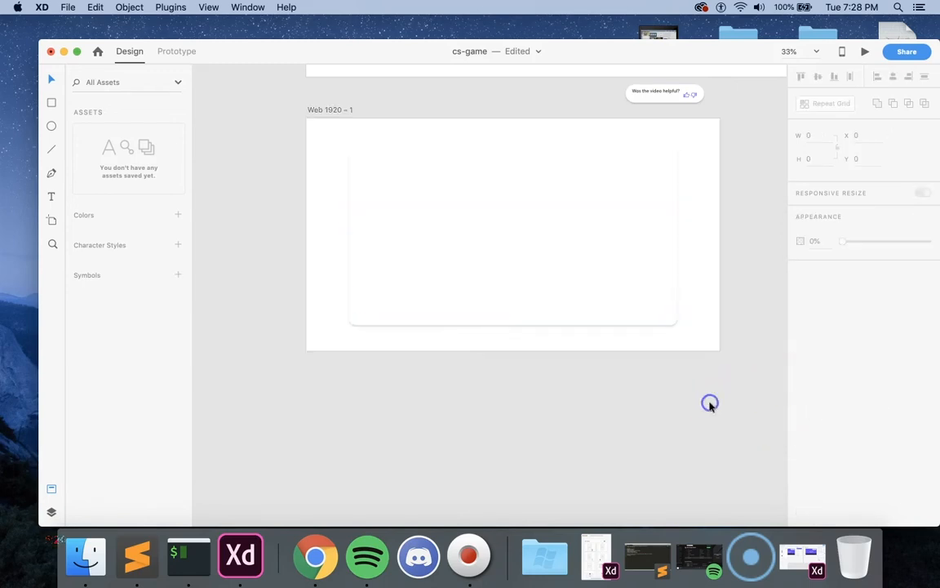
Step: Try a shadow X offset of 6 and a Y offset of 0 on the large rounded card, and undo the offset changes
click(594, 273)
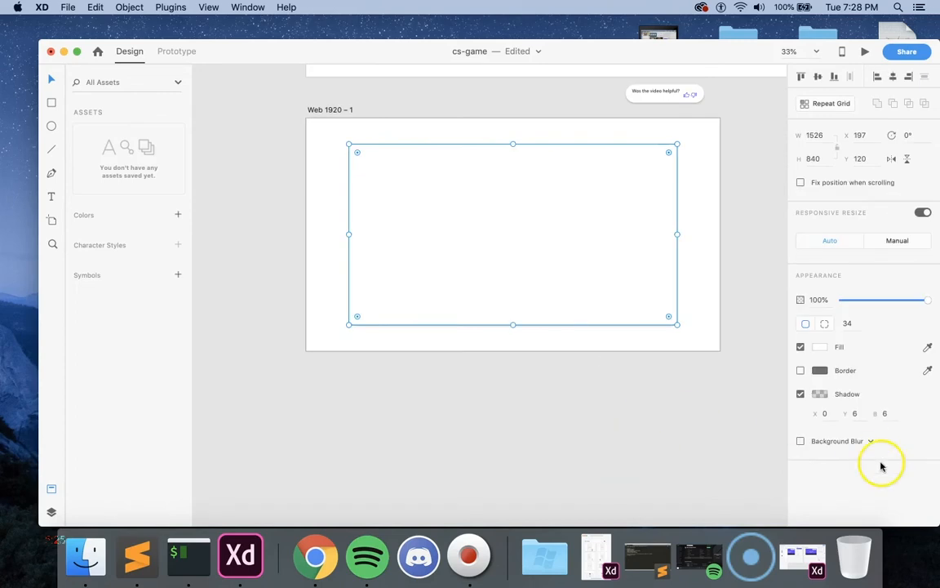
click(826, 413)
text(6)
click(852, 413)
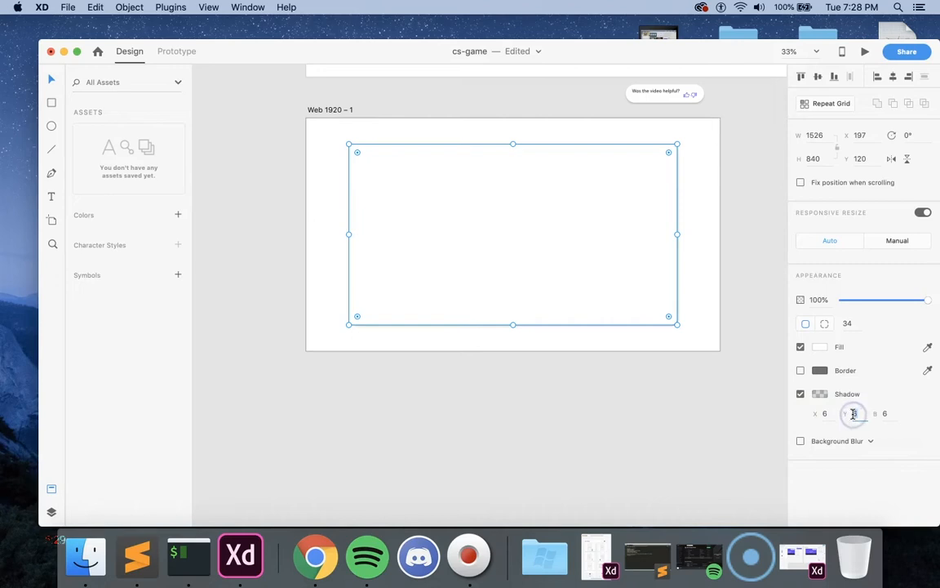
text(0)
key(Return)
key(super+z)
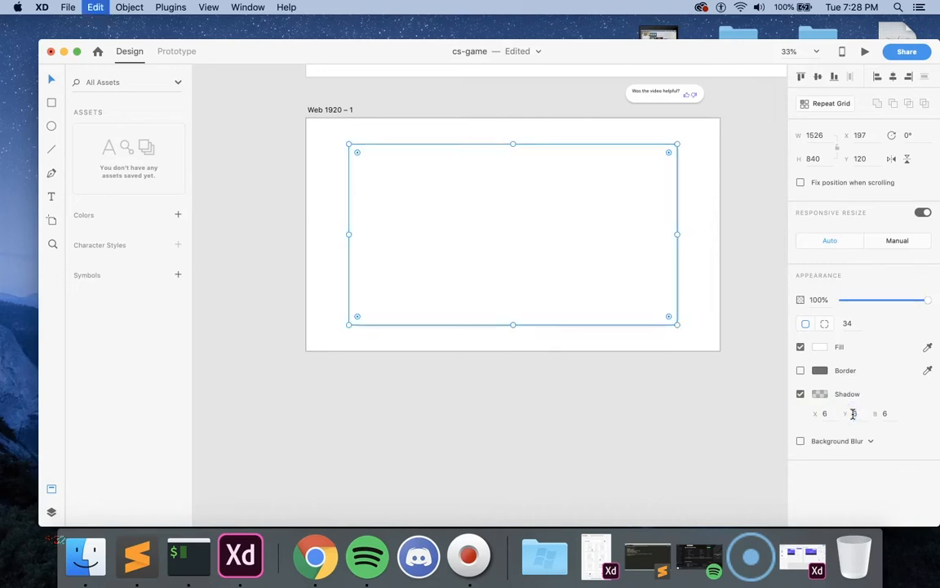
click(885, 413)
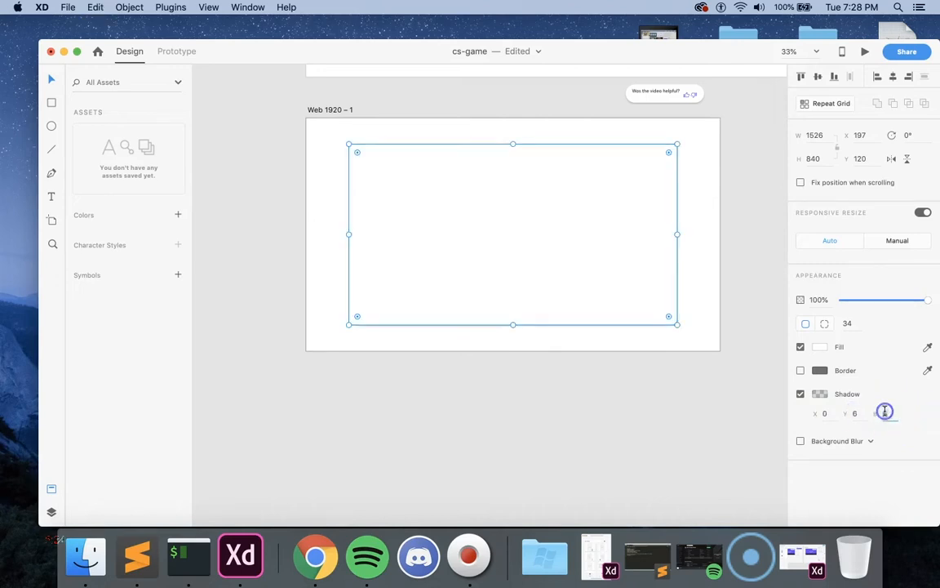
click(760, 372)
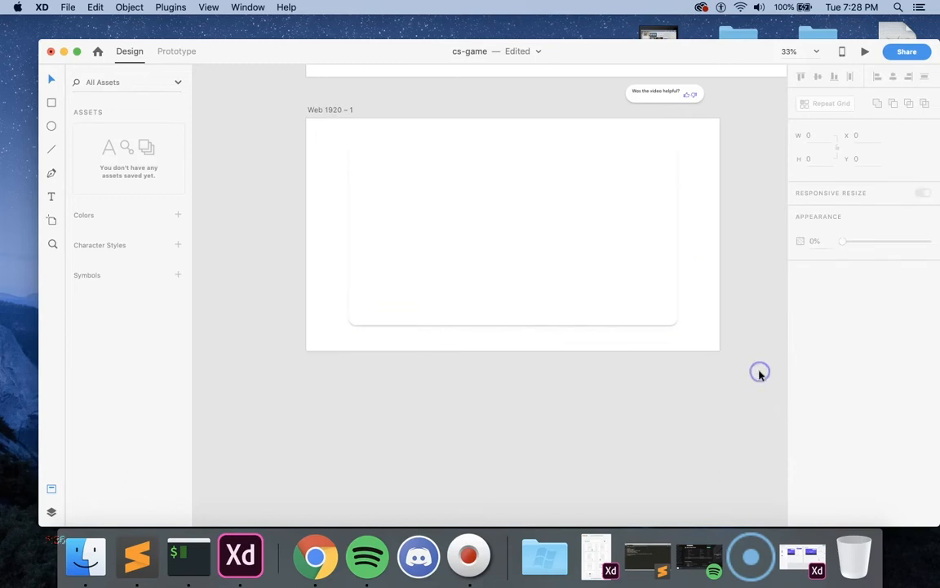
Step: Set the large rounded card's shadow X offset to 3 and deselect it to check the shadow
click(656, 292)
click(827, 417)
text(3)
click(854, 414)
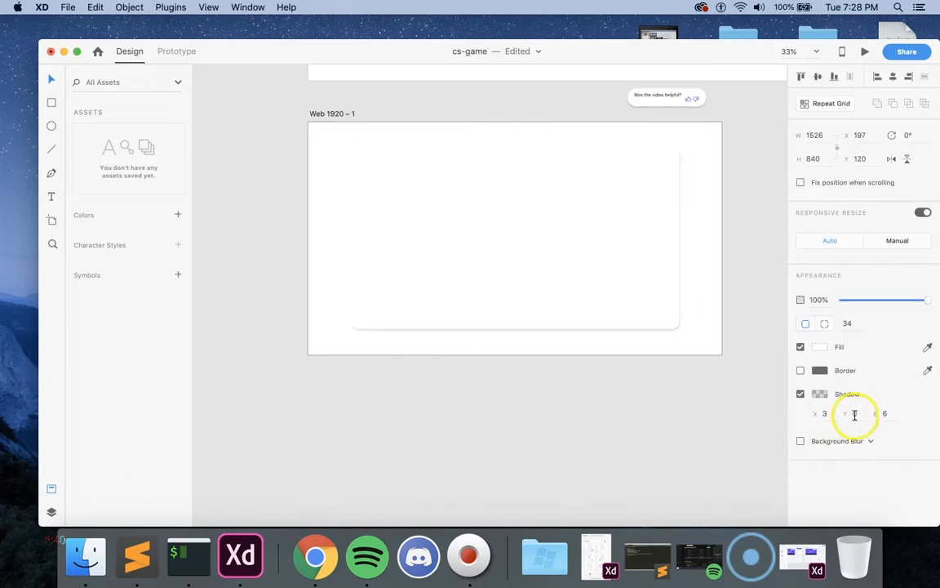
click(760, 373)
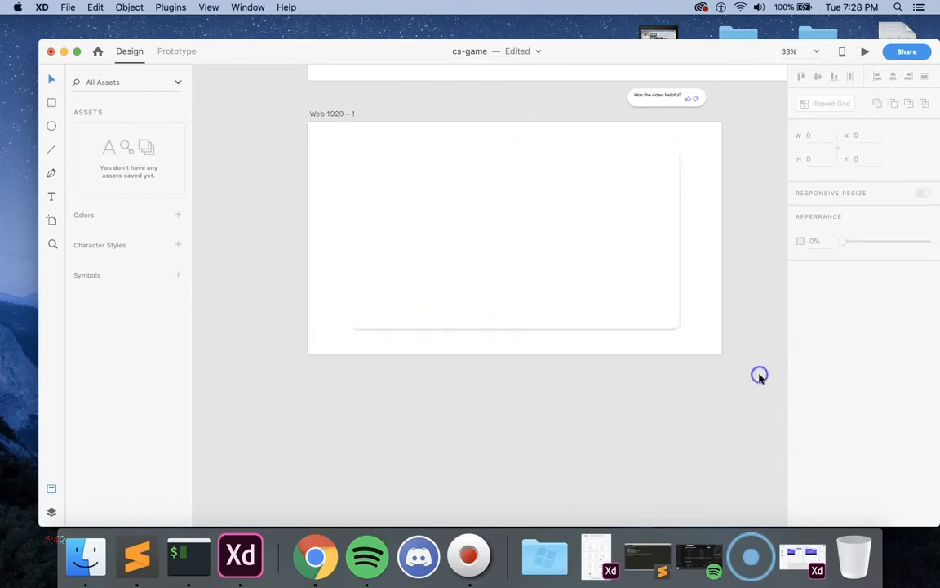
Step: Try a shadow Y offset of 3 on the large rounded card
click(633, 237)
click(863, 418)
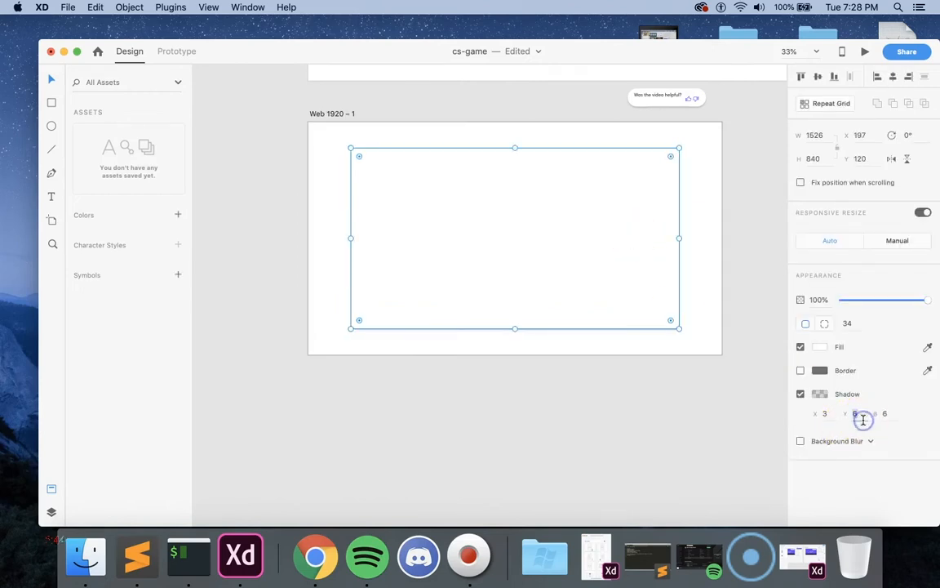
text(3)
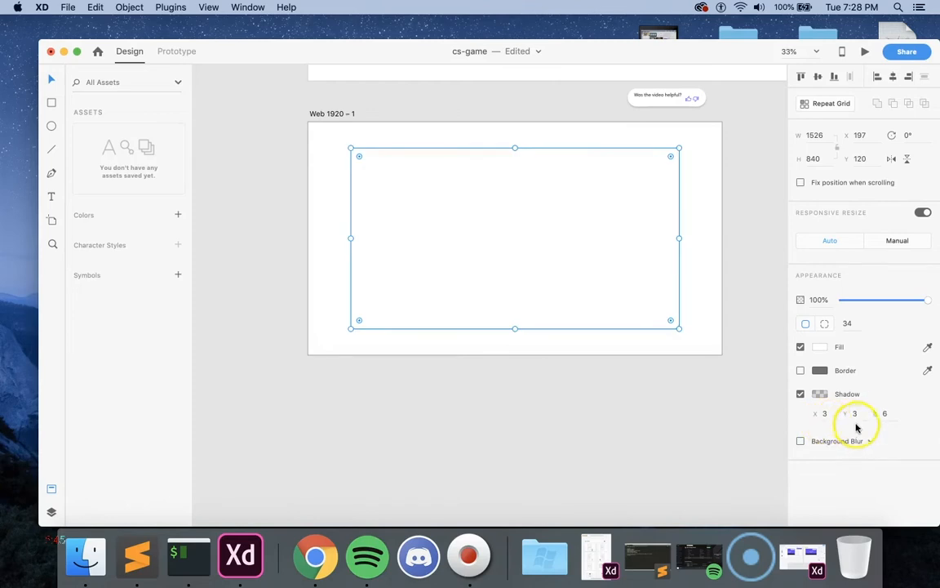
click(750, 424)
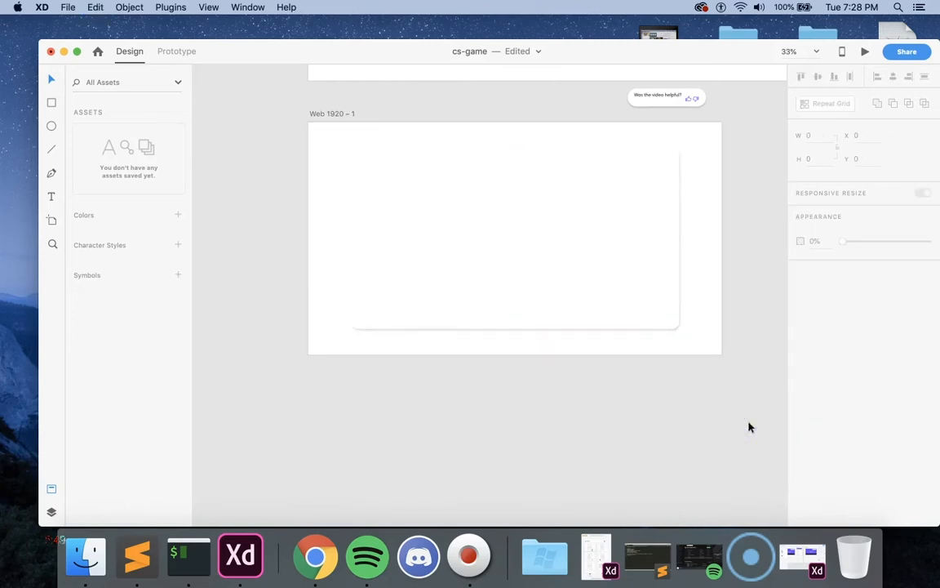
Step: Change the Web 1920 – 1 artboard's fill to the very pale blue #FCFCFF
click(715, 349)
click(807, 325)
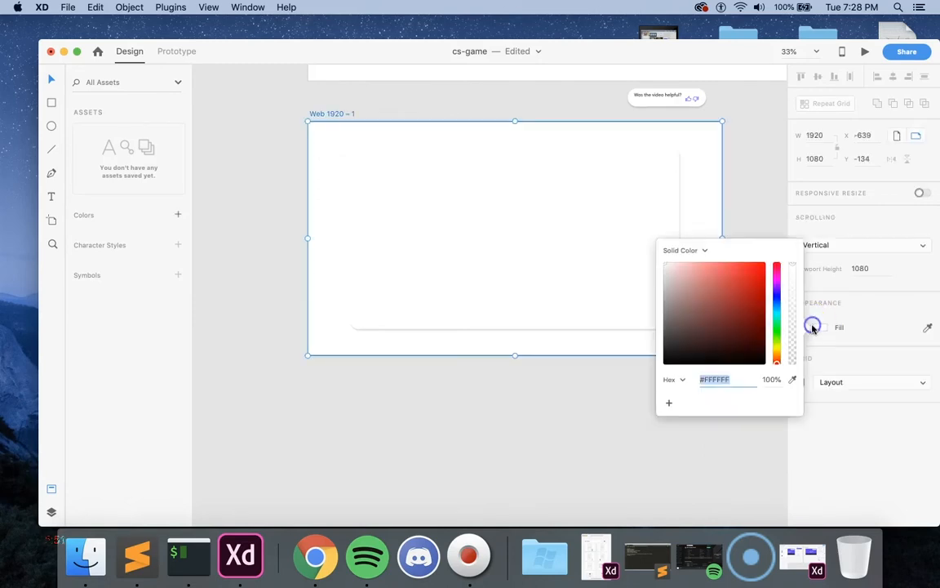
click(776, 296)
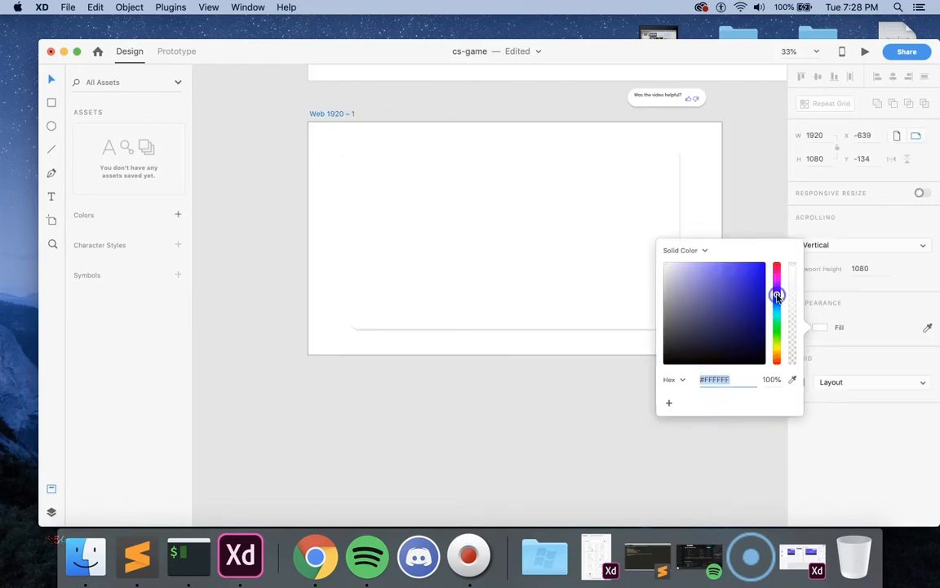
click(669, 268)
drag(669, 268, 667, 262)
click(567, 379)
Step: Sample the Playlist artboard's background near its lower edge as the fill color of the Web 1920 – 1 artboard
scroll(567, 380, up, 5)
scroll(567, 380, down, 5)
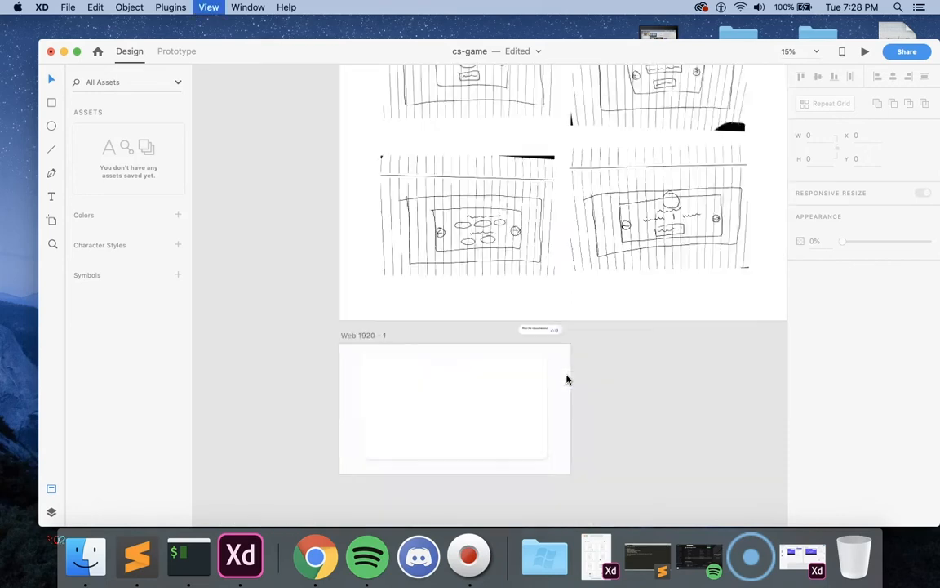
scroll(551, 373, up, 3)
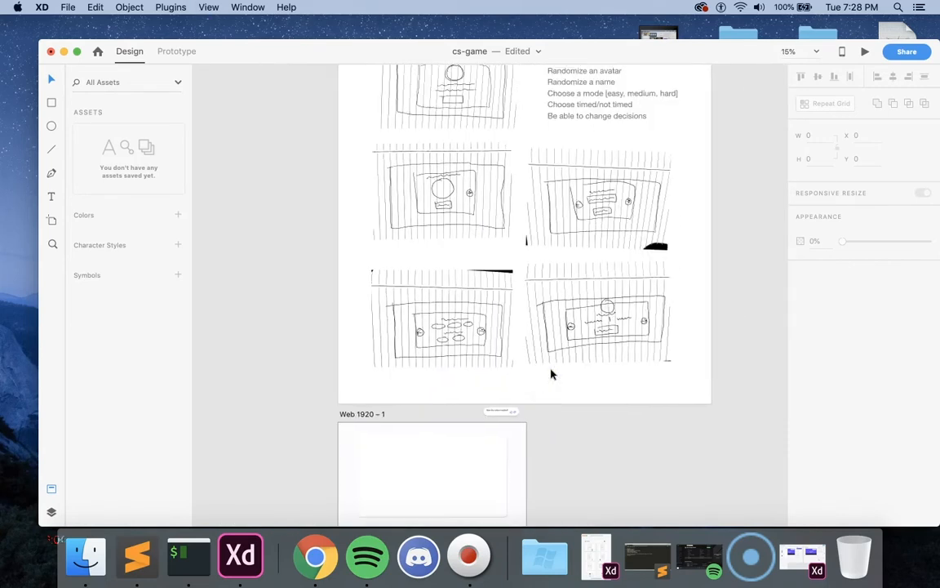
scroll(550, 373, down, 3)
click(510, 409)
click(927, 327)
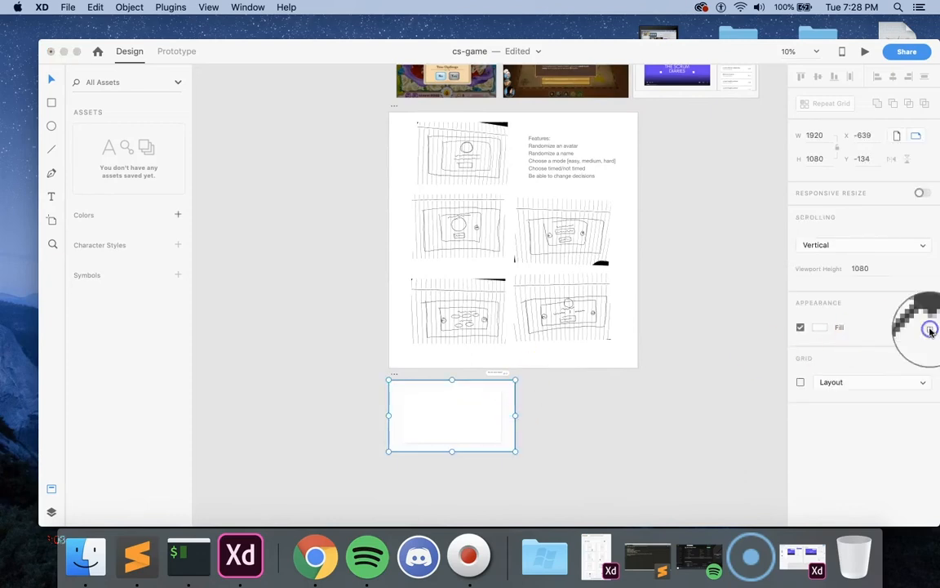
click(650, 95)
click(666, 374)
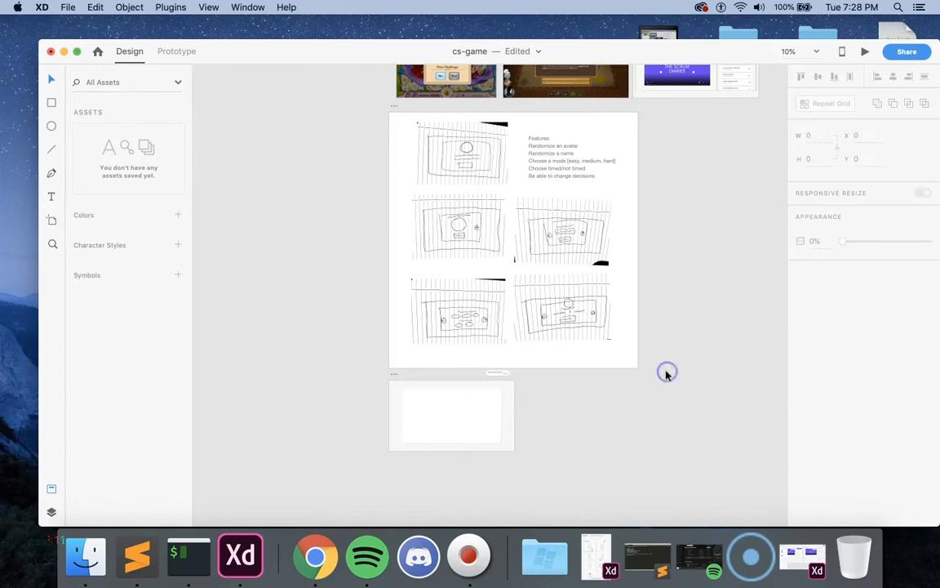
Step: Resample the Web 1920 – 1 artboard's fill color from the Playlist artboard's background near its upper edge
scroll(666, 376, up, 2)
click(507, 470)
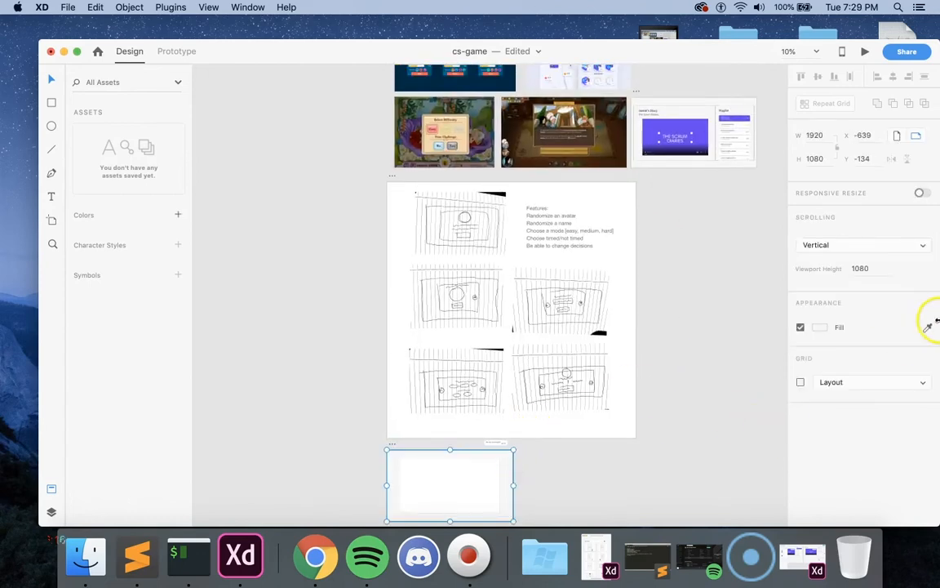
click(704, 102)
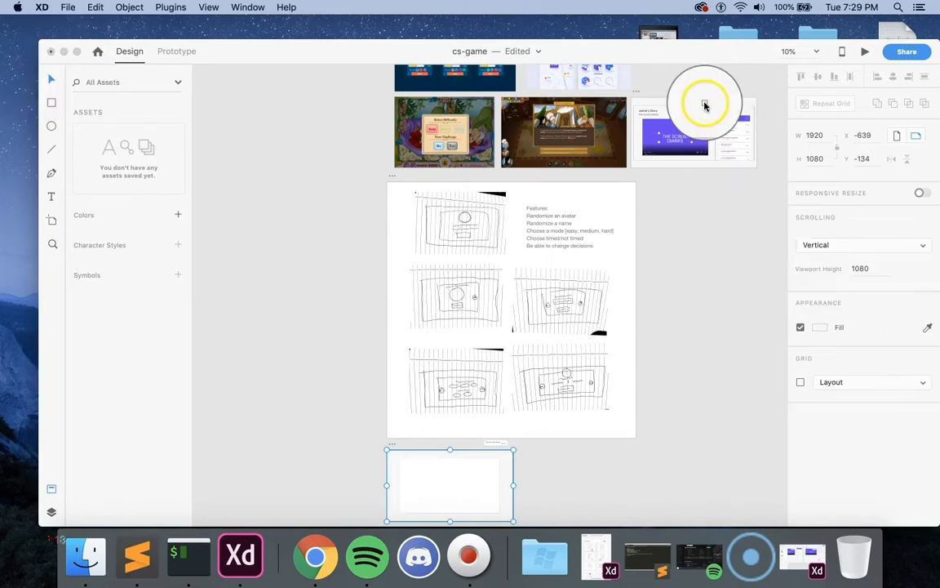
click(698, 321)
Step: Center the rounded card horizontally and vertically on the Web 1920 – 1 artboard
scroll(700, 326, down, 5)
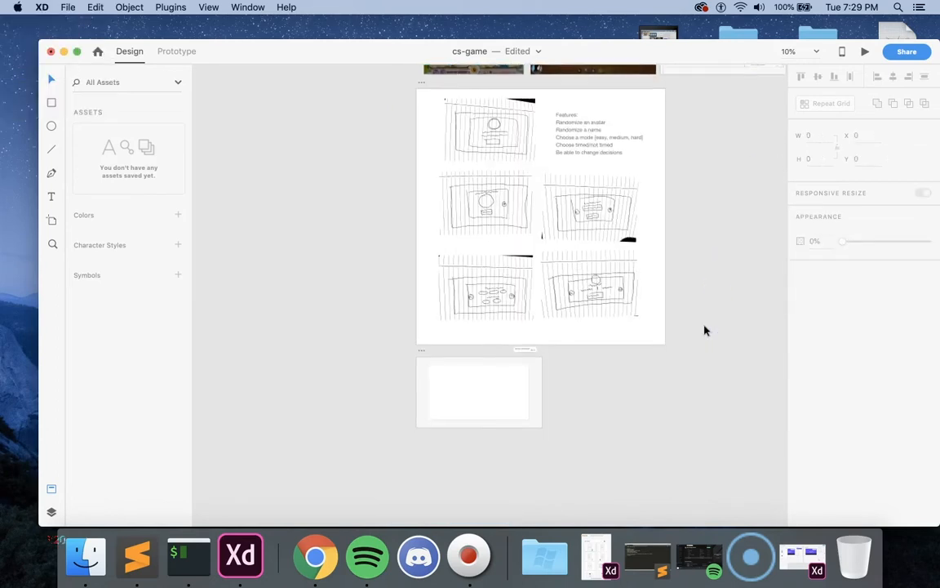
key(super+equal)
scroll(614, 363, down, 5)
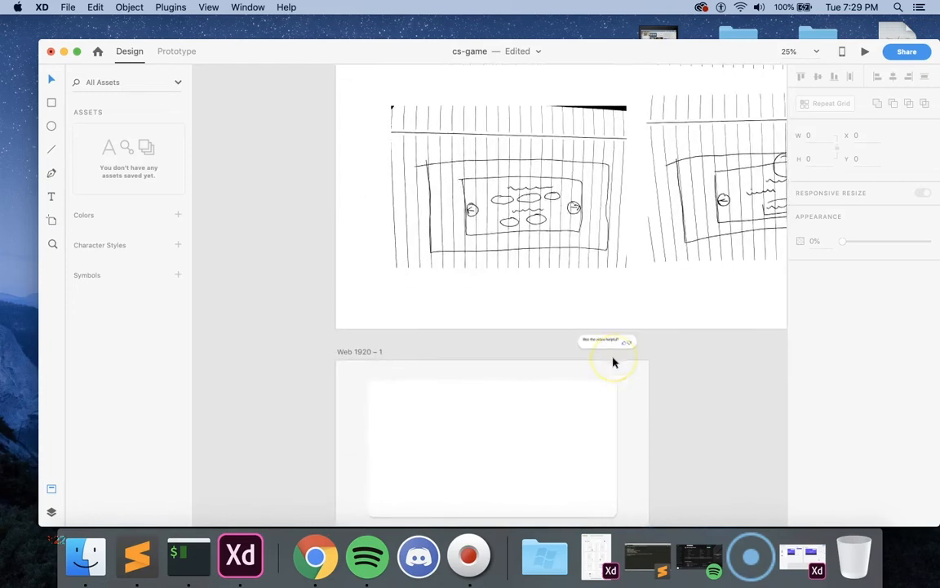
click(613, 357)
click(687, 391)
click(585, 353)
click(892, 77)
click(817, 77)
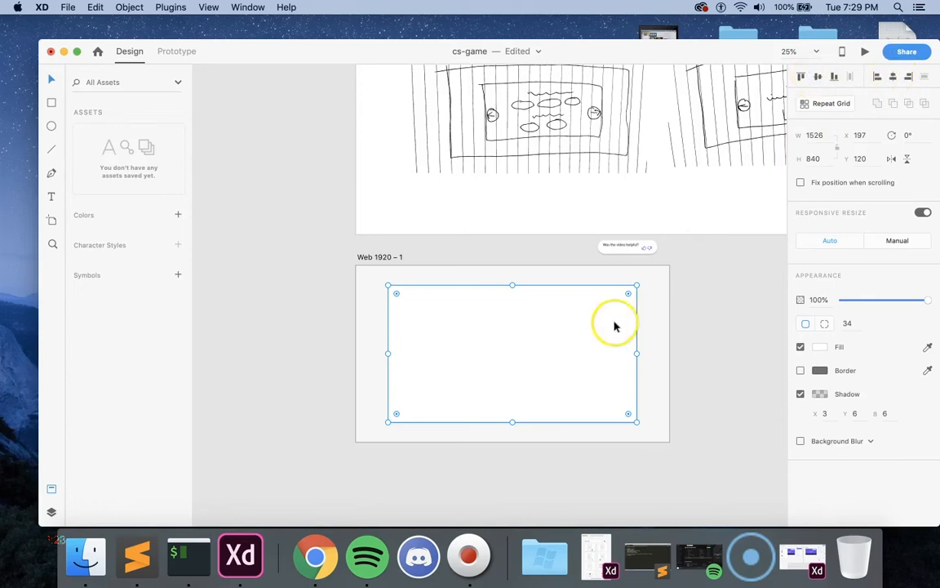
click(710, 308)
Step: Enlarge the rounded card to about 1616 × 889 and center it both ways on the artboard
click(578, 367)
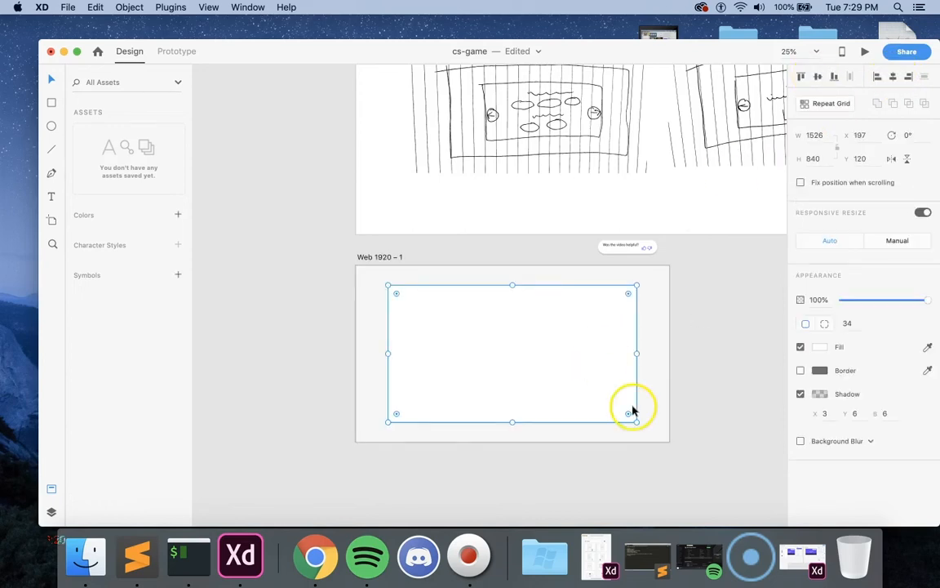
drag(637, 421, 651, 429)
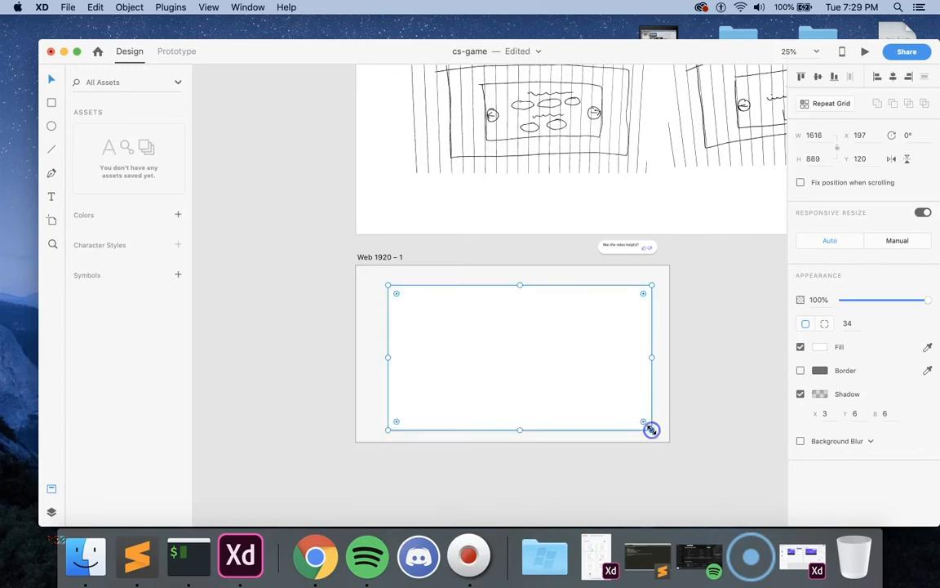
click(817, 77)
click(895, 77)
click(709, 343)
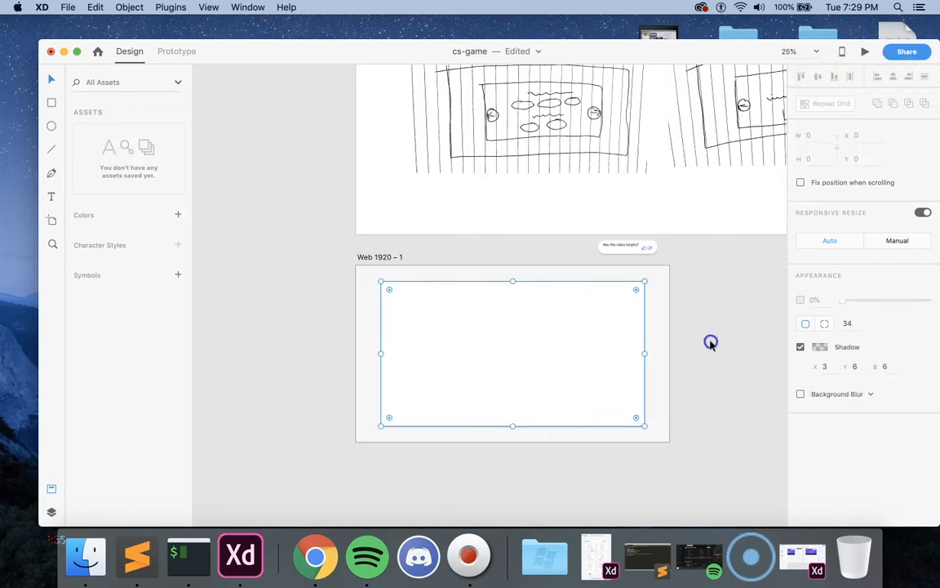
Step: Examine the game and app reference images and the Playlist artboard above the wireframe sketches
key(super+minus)
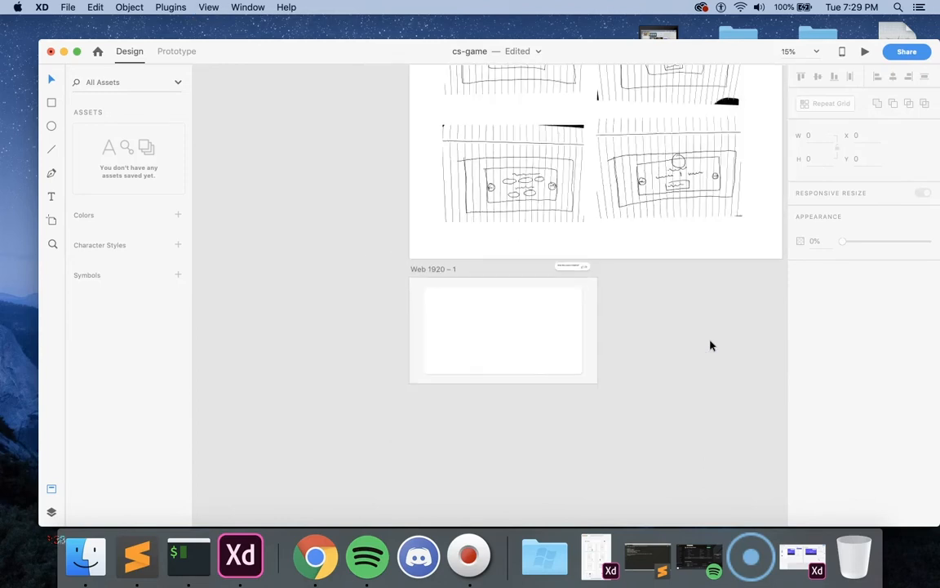
scroll(710, 346, up, 1)
click(597, 355)
click(747, 357)
scroll(748, 357, up, 10)
scroll(747, 357, right, 4)
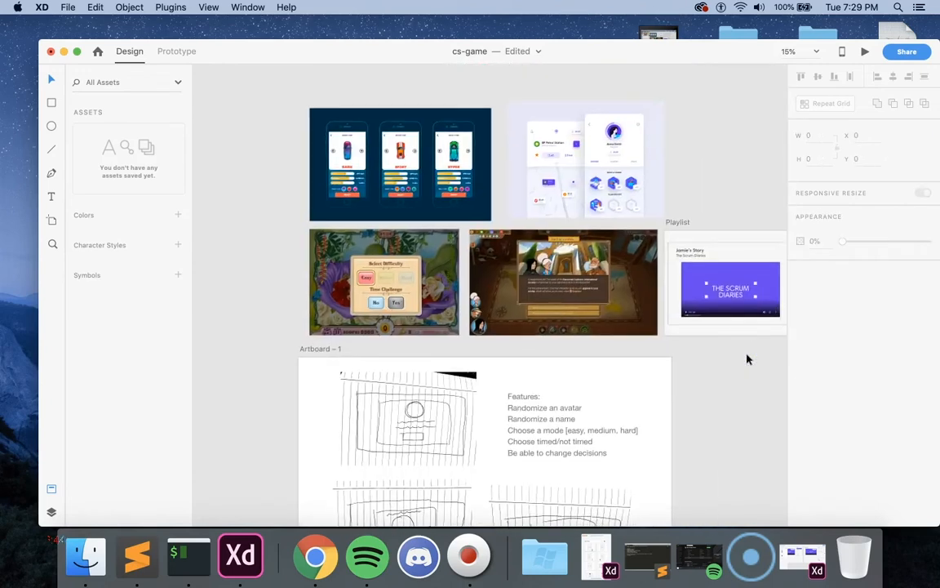
scroll(747, 359, up, 2)
scroll(747, 359, right, 3)
Step: Review the wireframe sketches and feature list on Artboard – 1 against the card on the Web 1920 – 1 artboard
scroll(747, 359, down, 10)
scroll(748, 359, left, 6)
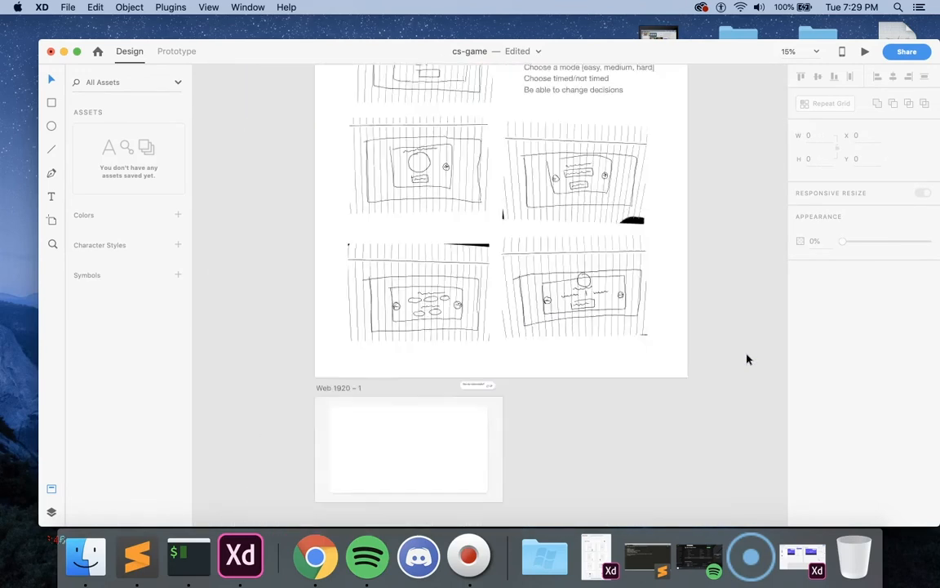
scroll(748, 359, up, 5)
scroll(748, 359, left, 1)
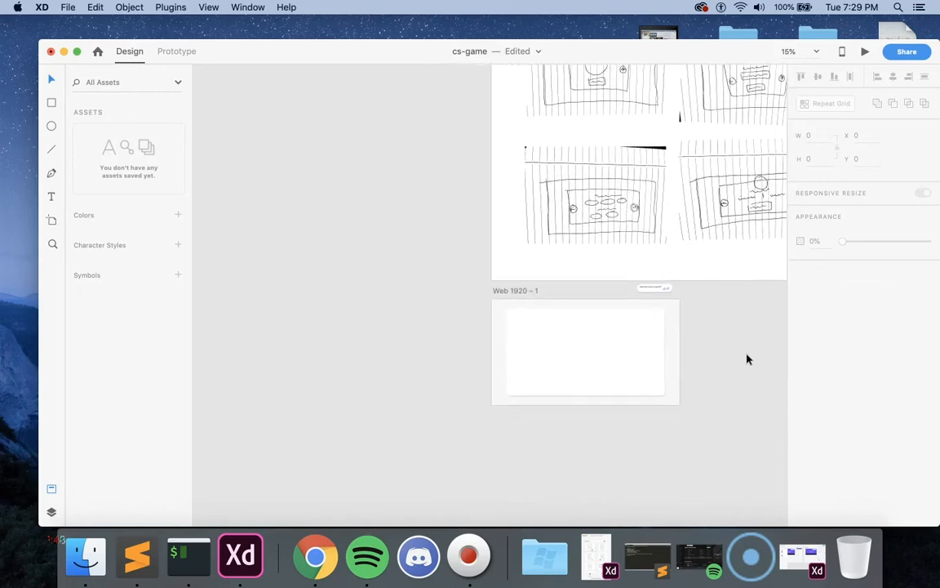
scroll(748, 359, down, 3)
scroll(748, 359, left, 1)
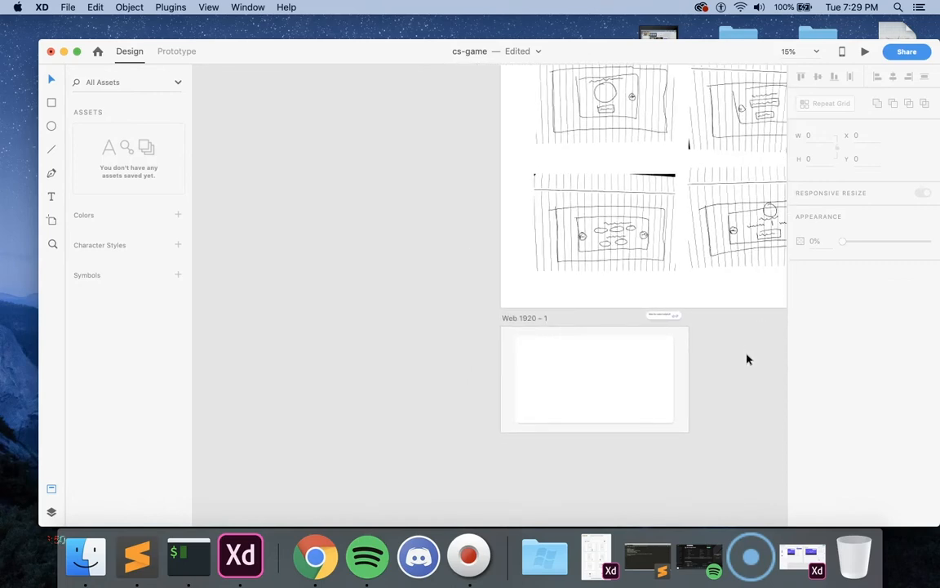
scroll(747, 359, up, 2)
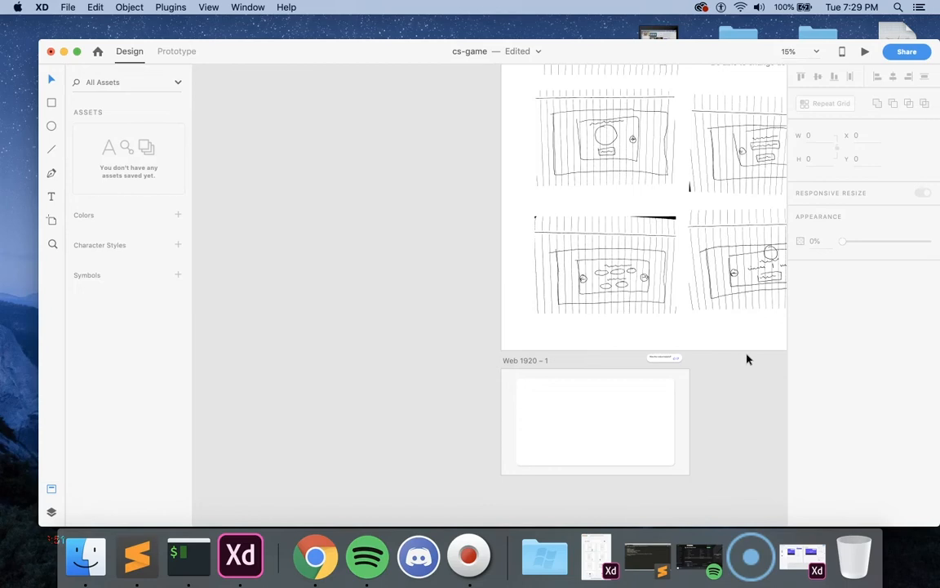
scroll(747, 359, up, 3)
scroll(748, 359, right, 3)
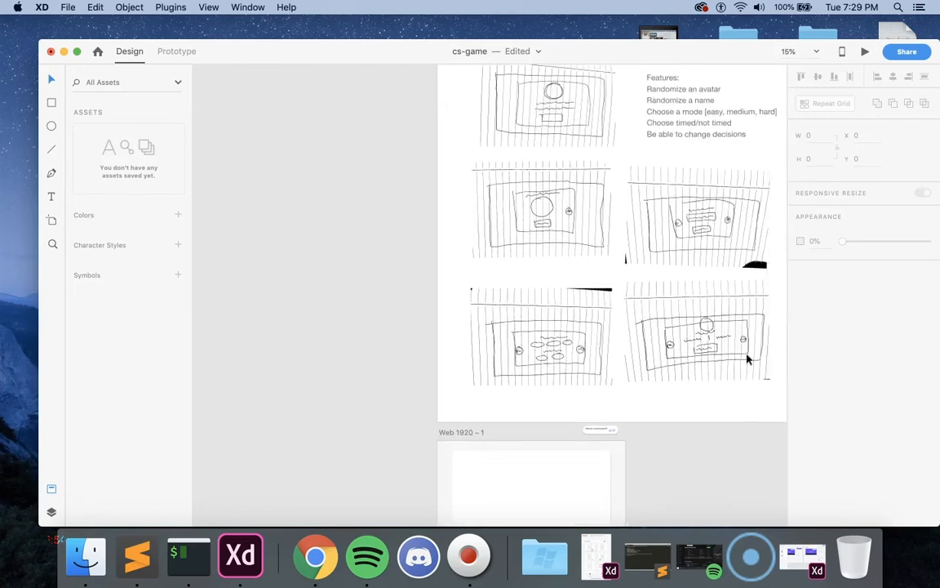
click(694, 325)
scroll(384, 315, down, 3)
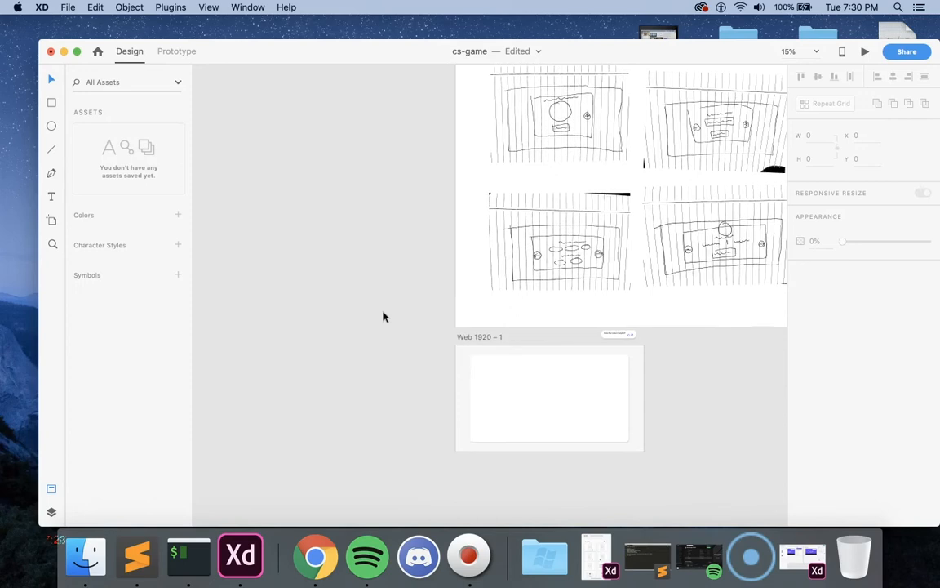
click(536, 290)
scroll(549, 293, up, 5)
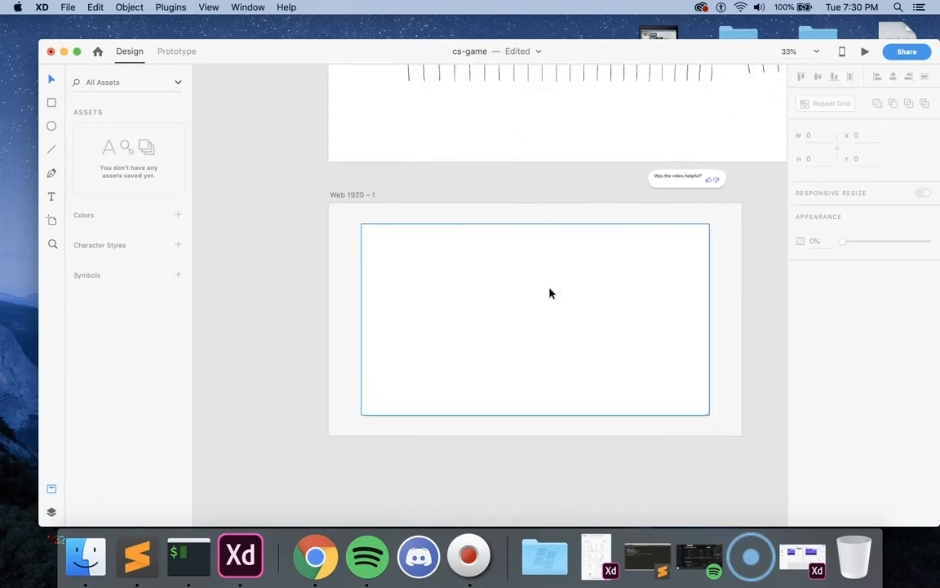
click(549, 291)
click(744, 338)
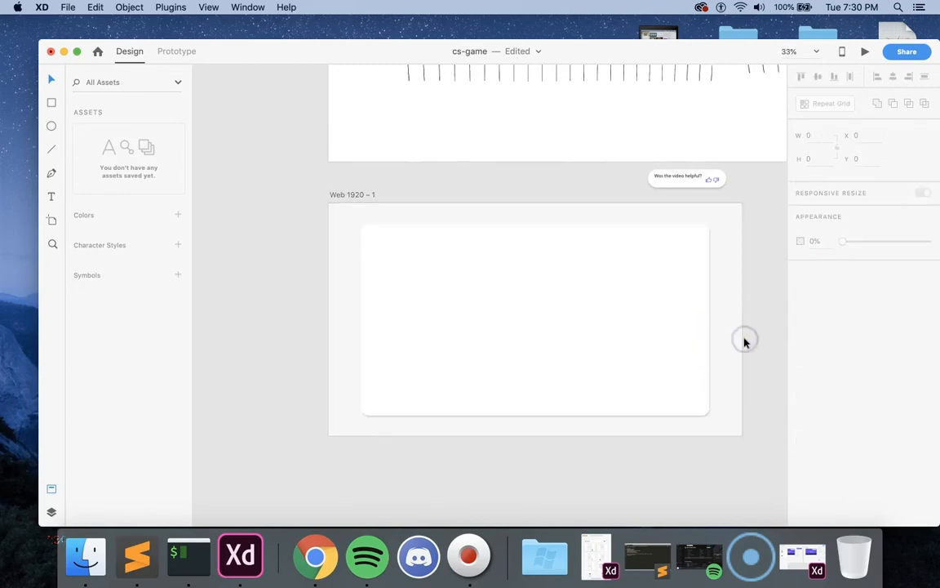
Step: Shrink the rounded card to about 1500 × 825 and center it both ways on the Web 1920 – 1 artboard
click(684, 365)
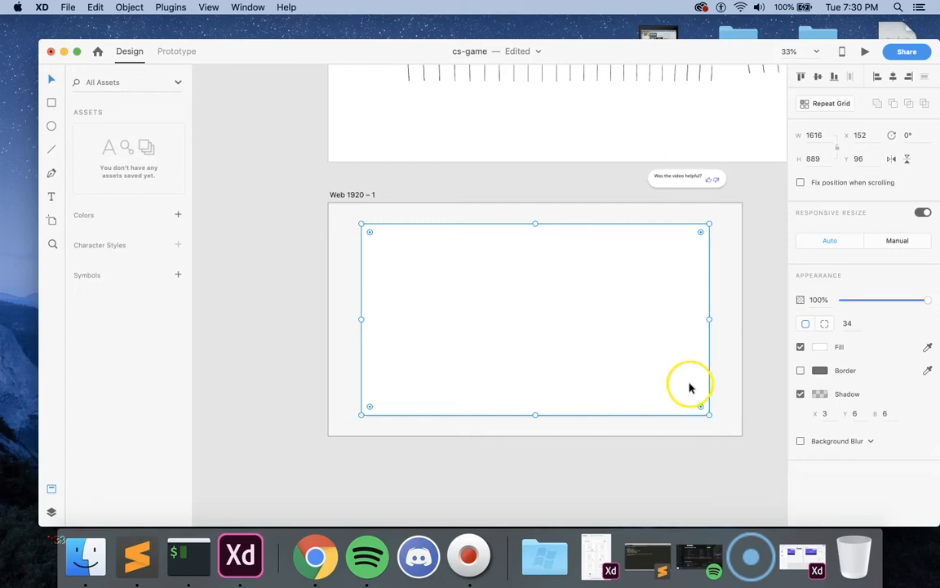
drag(709, 413, 687, 402)
click(893, 77)
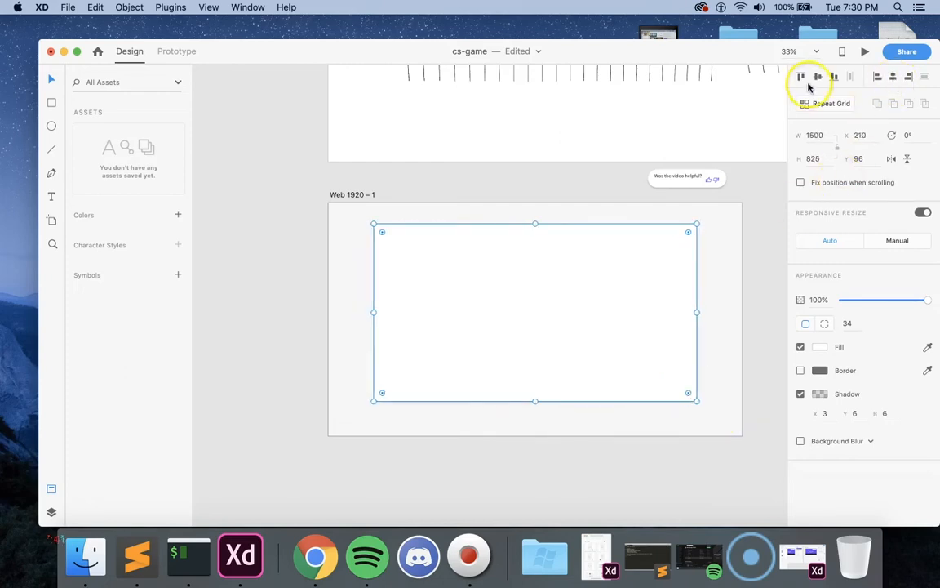
click(816, 76)
click(220, 222)
Step: Draw a circle about 394 × 394 overlapping the card's upper edge, horizontally centered on the artboard at about Y 63
click(52, 126)
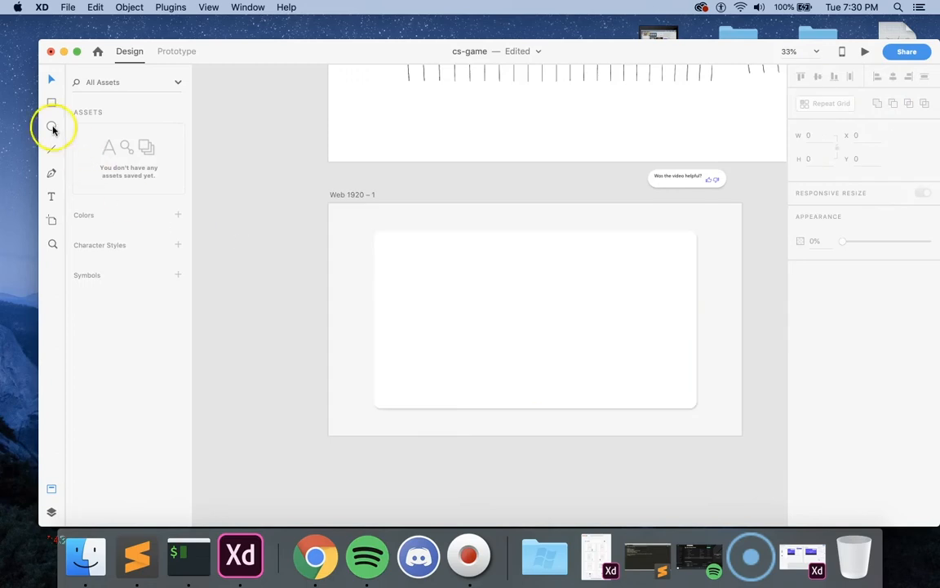
drag(497, 218, 580, 303)
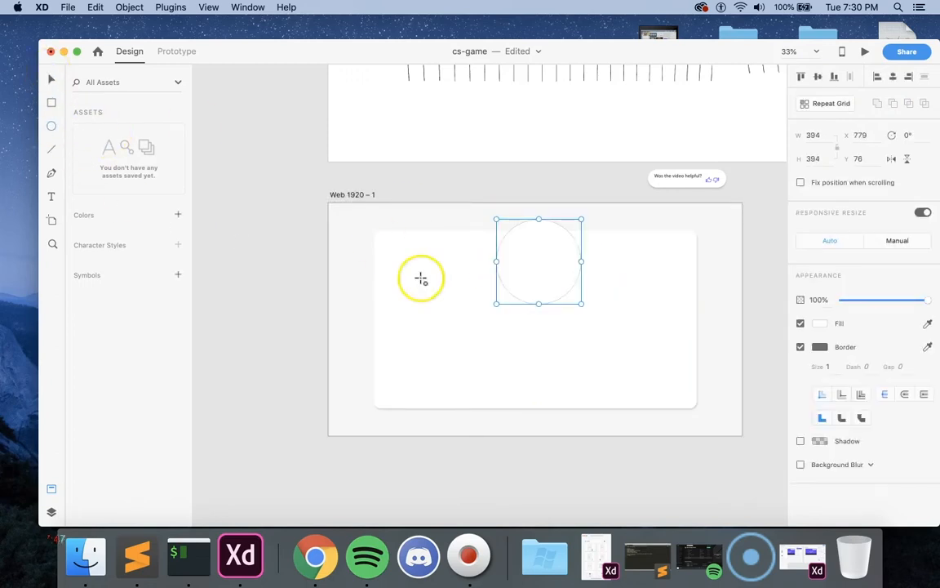
click(893, 76)
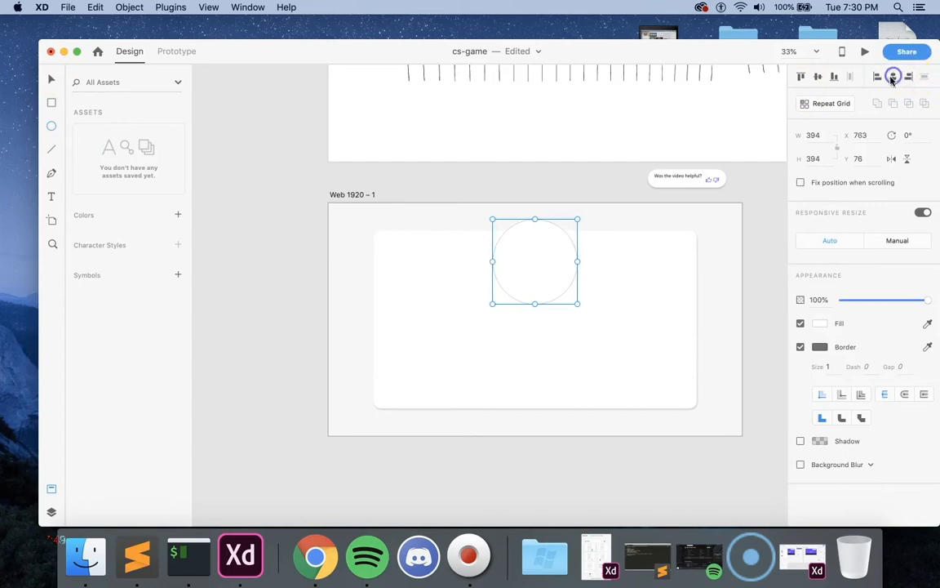
click(816, 77)
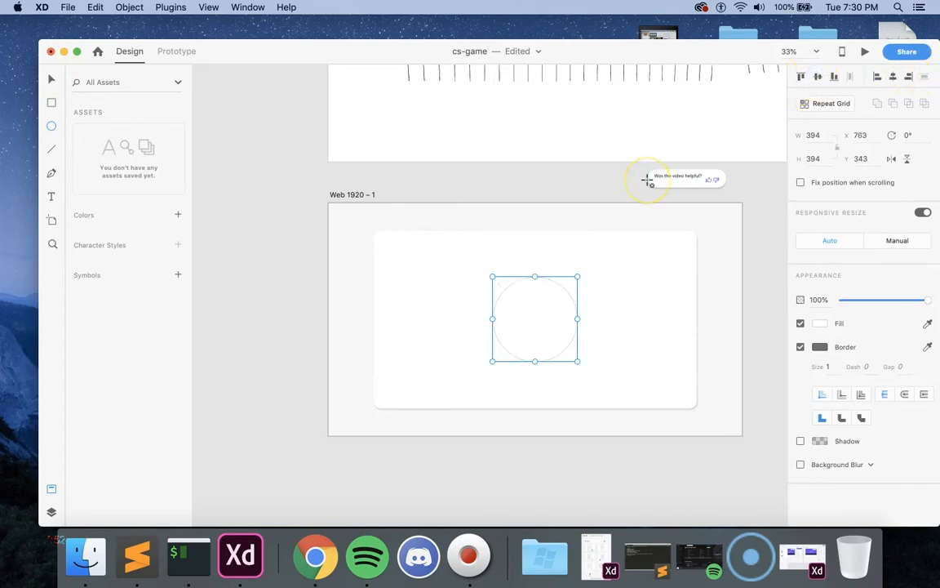
key(super+z)
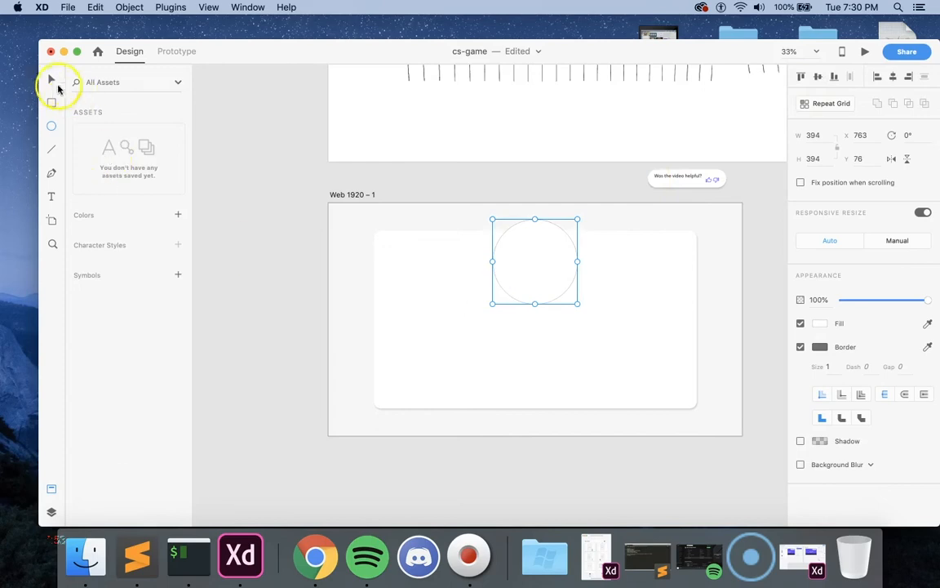
click(378, 199)
drag(549, 279, 547, 271)
Step: Examine the wireframe sketches and feature list on Artboard – 1 for the placement of circles, text and arrows
scroll(547, 276, up, 3)
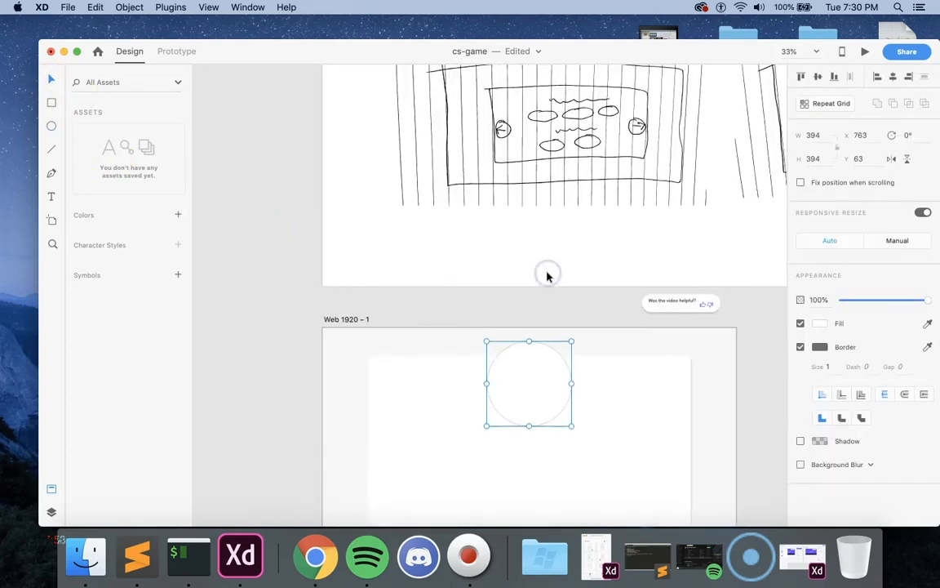
scroll(547, 276, up, 10)
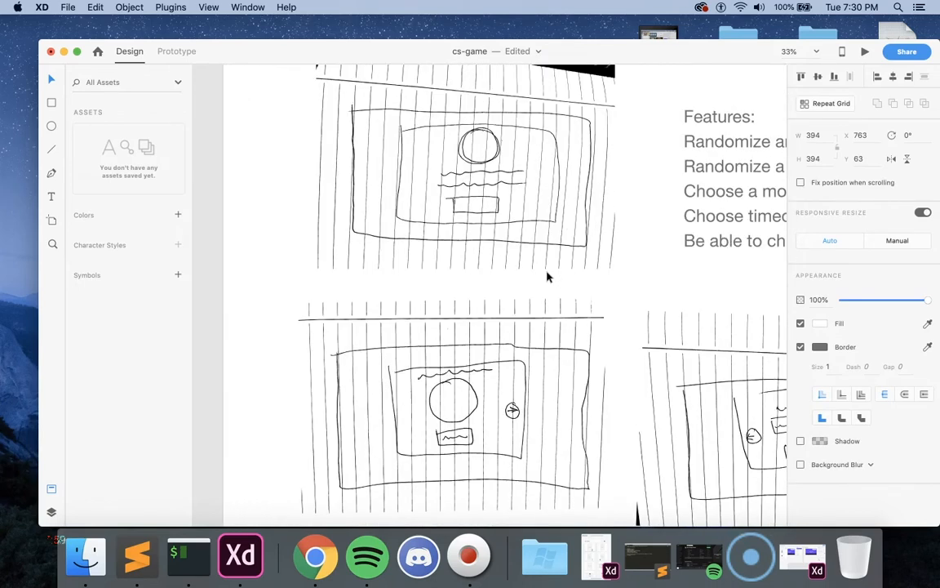
scroll(545, 274, up, 3)
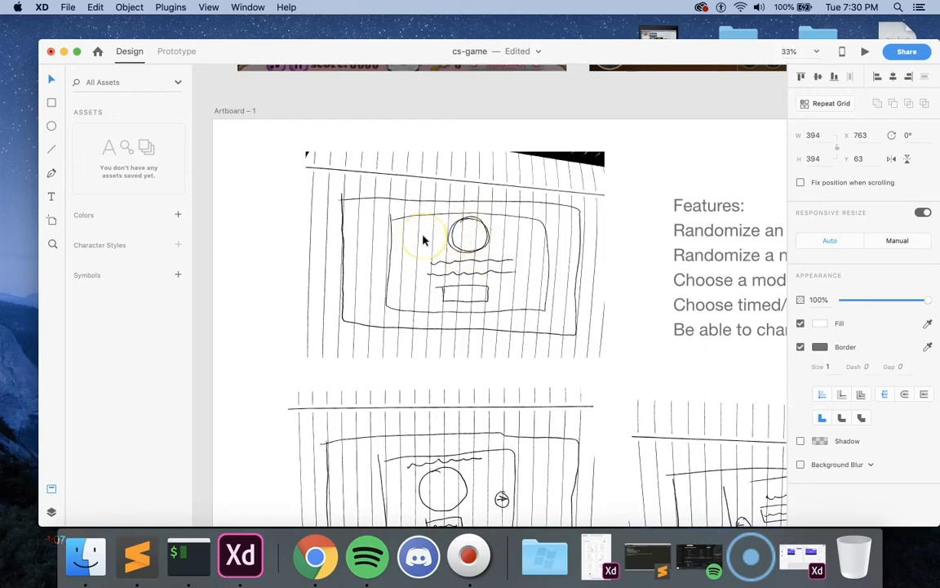
scroll(422, 239, down, 4)
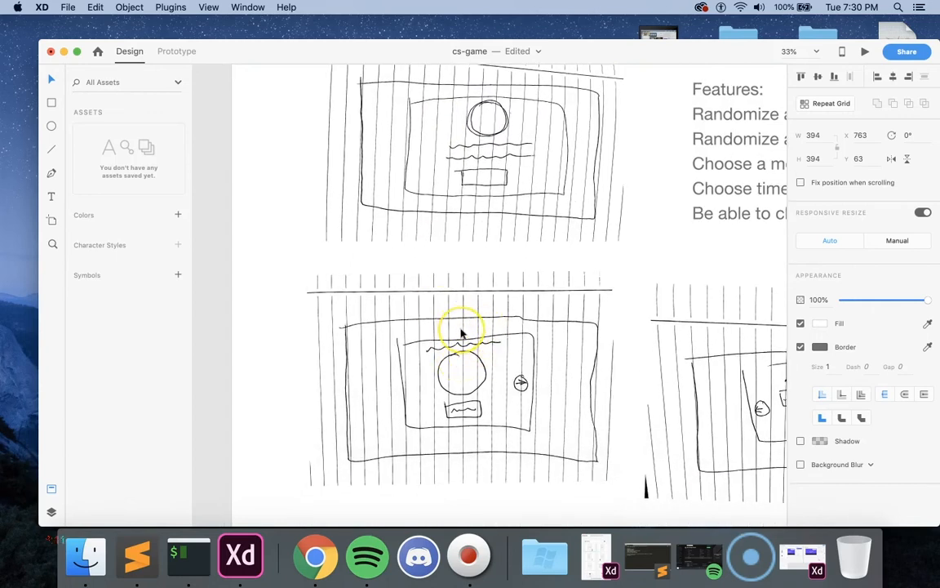
scroll(462, 331, right, 3)
scroll(462, 331, right, 2)
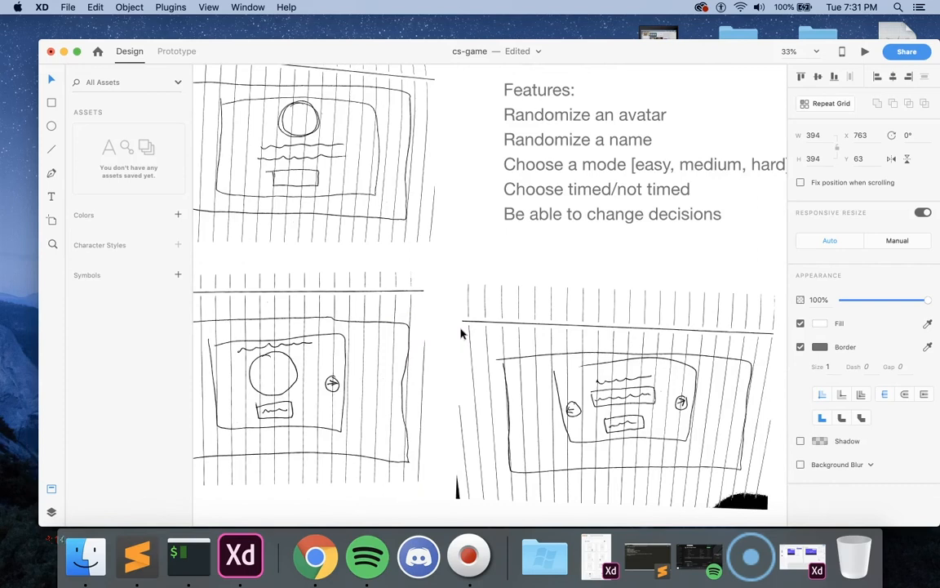
scroll(461, 333, down, 4)
scroll(460, 334, left, 5)
scroll(460, 334, down, 10)
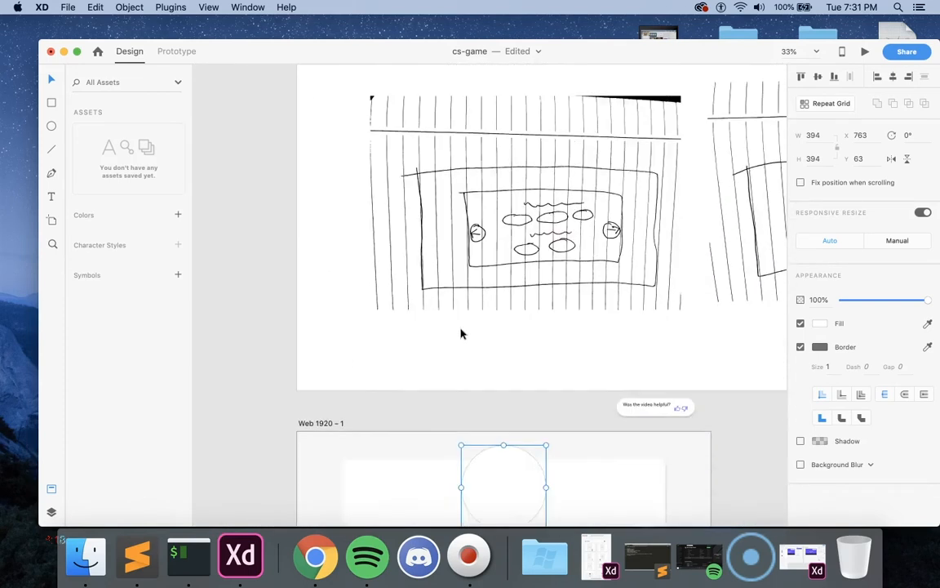
scroll(460, 333, right, 3)
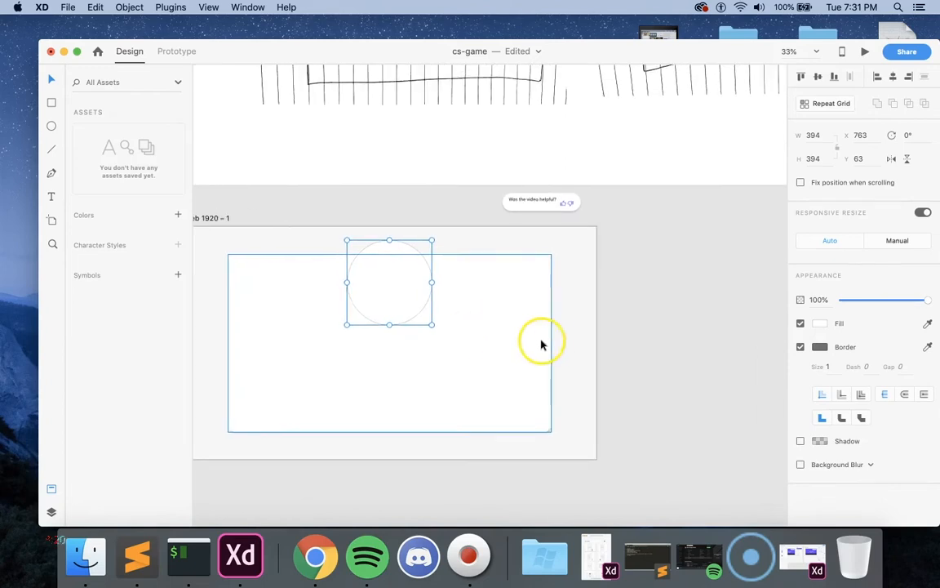
Step: Draw a small circle about 135 × 135 just inside the card's right edge and center it vertically at Y 473
click(608, 348)
click(51, 126)
drag(517, 339, 543, 380)
click(50, 79)
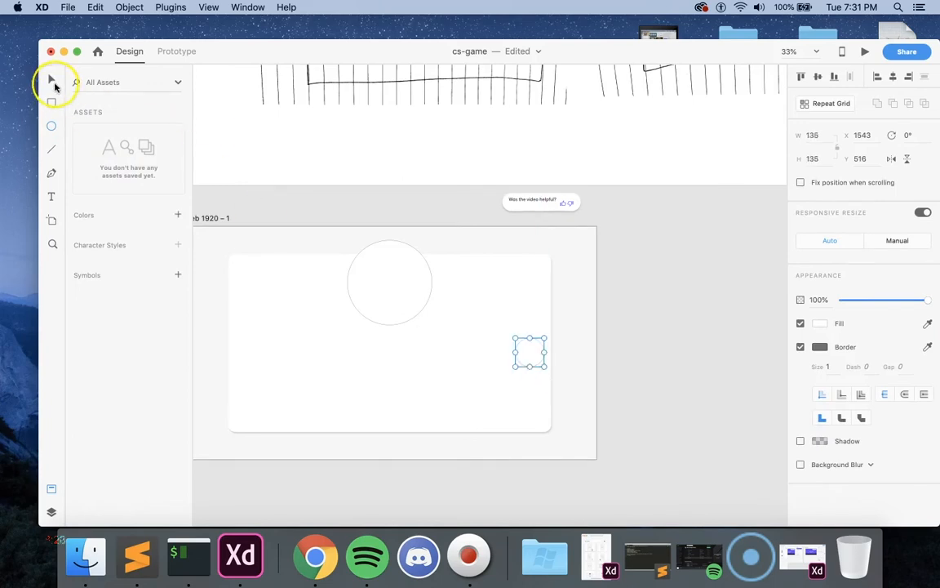
drag(528, 357, 527, 343)
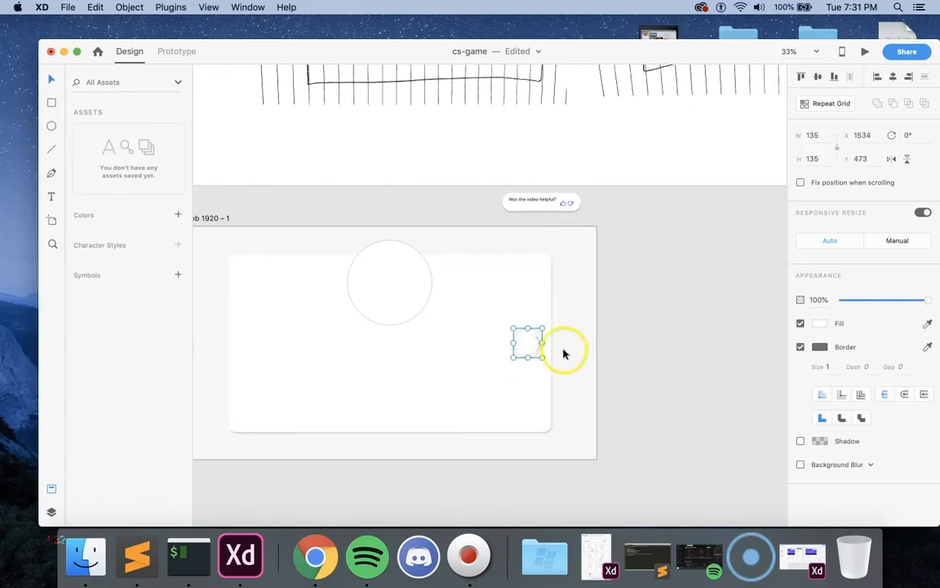
click(596, 359)
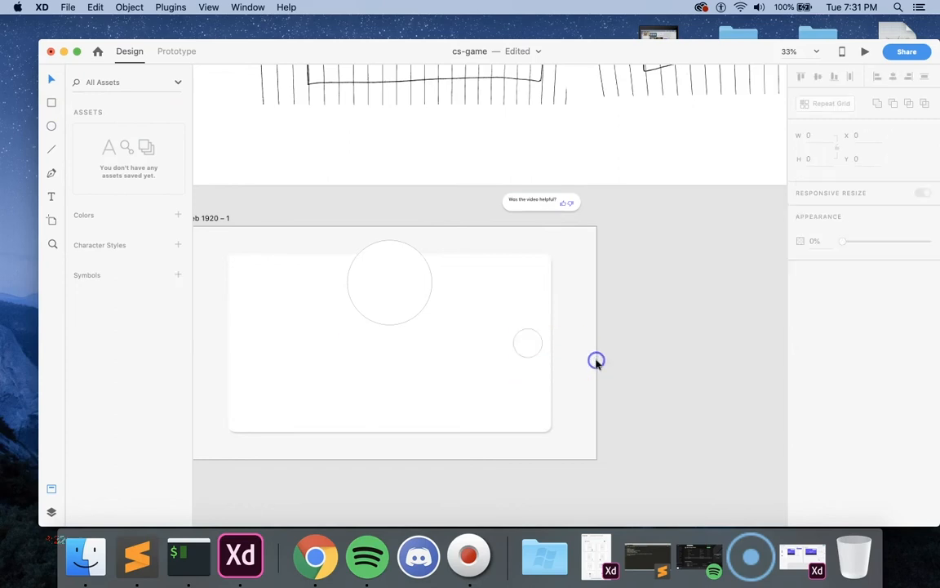
Step: Duplicate the card and place the copy beside the original at X 1780, running past the artboard's right edge
click(493, 397)
key(shift+super+])
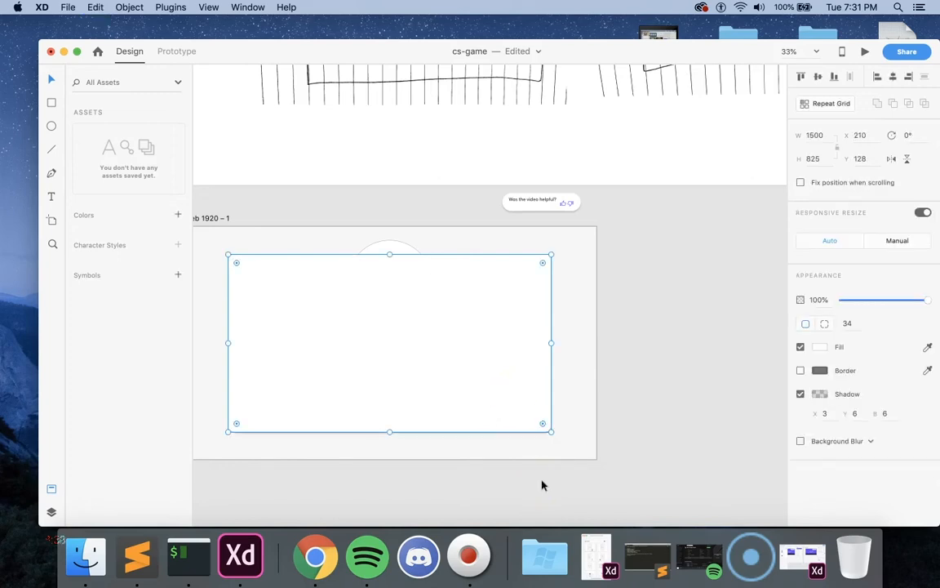
scroll(541, 485, right, 5)
drag(423, 405, 674, 407)
click(653, 451)
scroll(604, 451, left, 3)
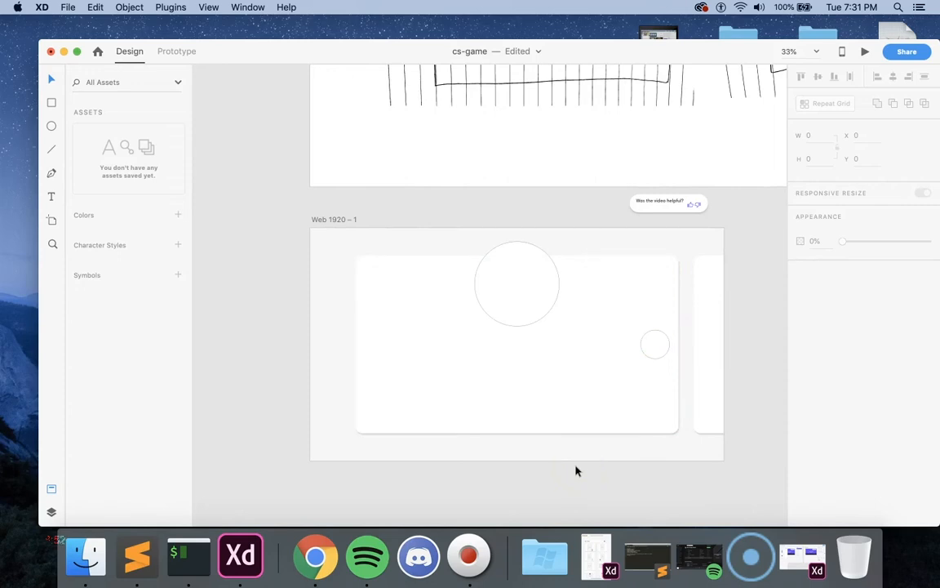
Step: Set the shadow offsets of the card copy at the artboard's right edge to X 6 and Y 3
click(694, 380)
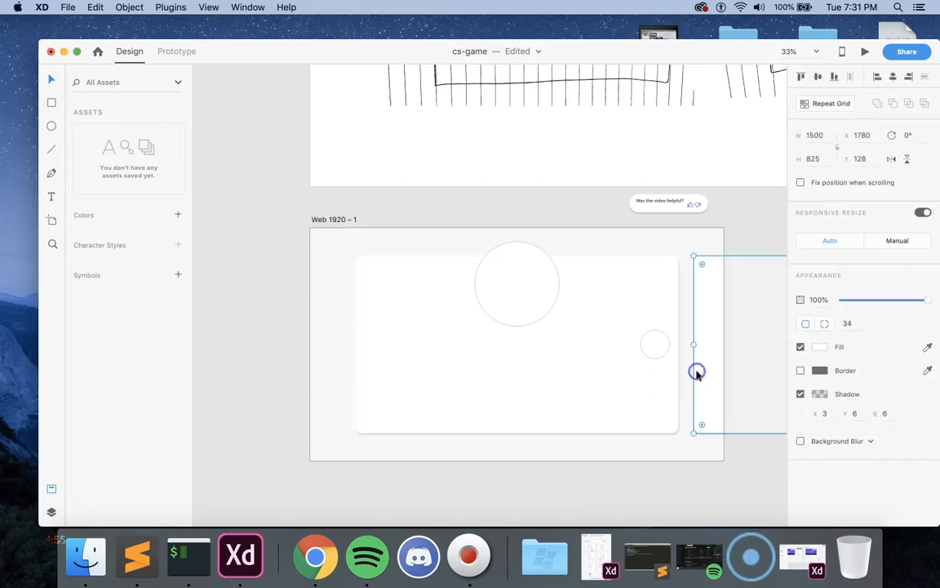
click(862, 414)
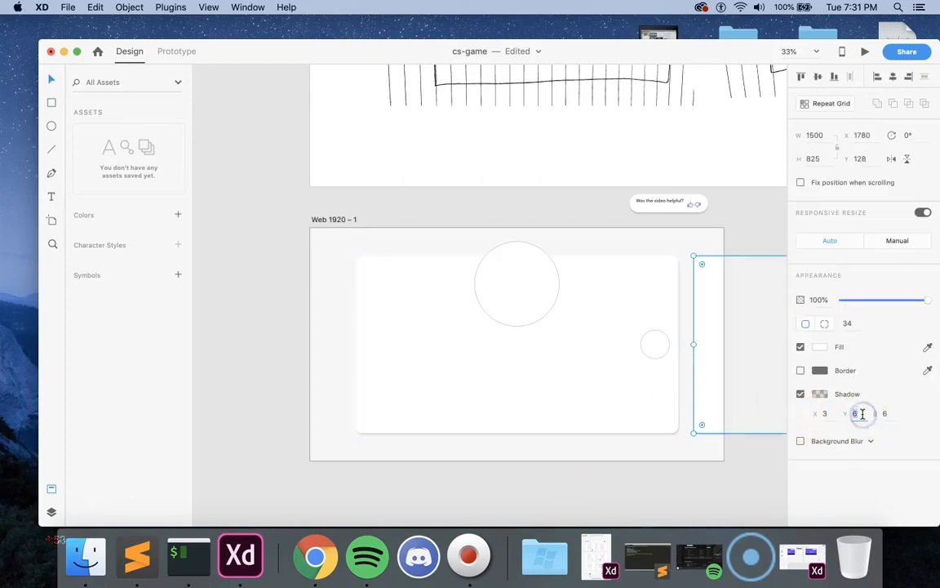
text(3)
click(824, 414)
text(6)
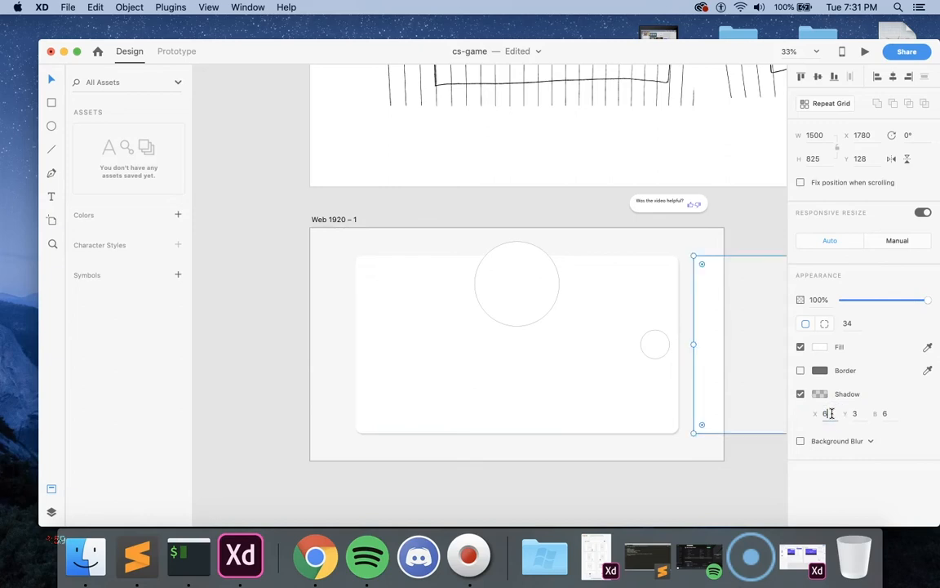
click(776, 438)
click(712, 386)
click(621, 506)
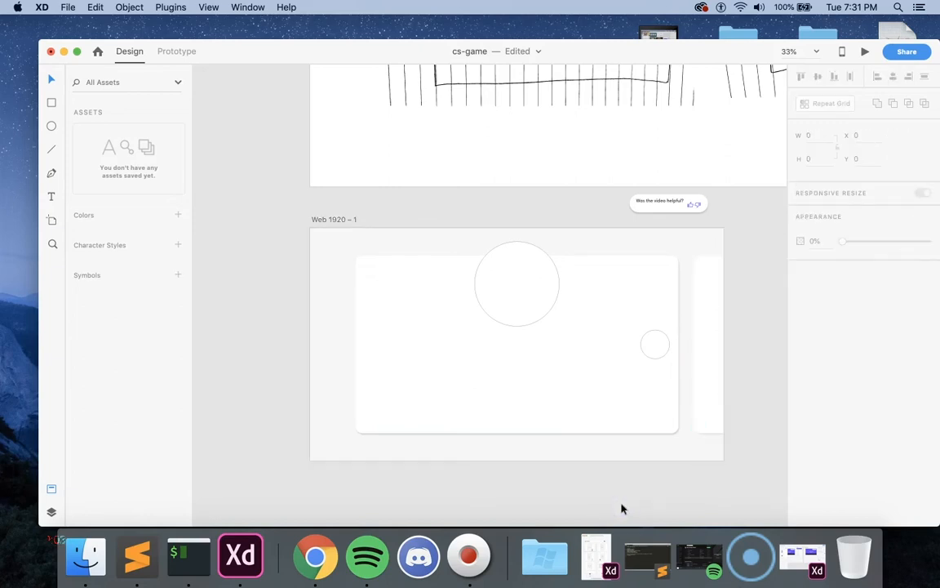
click(485, 404)
click(281, 393)
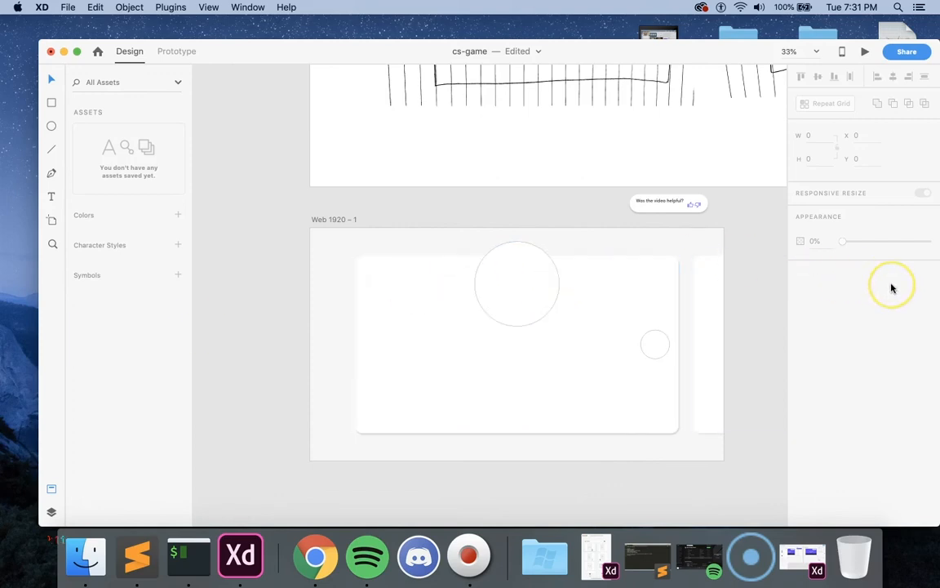
click(522, 336)
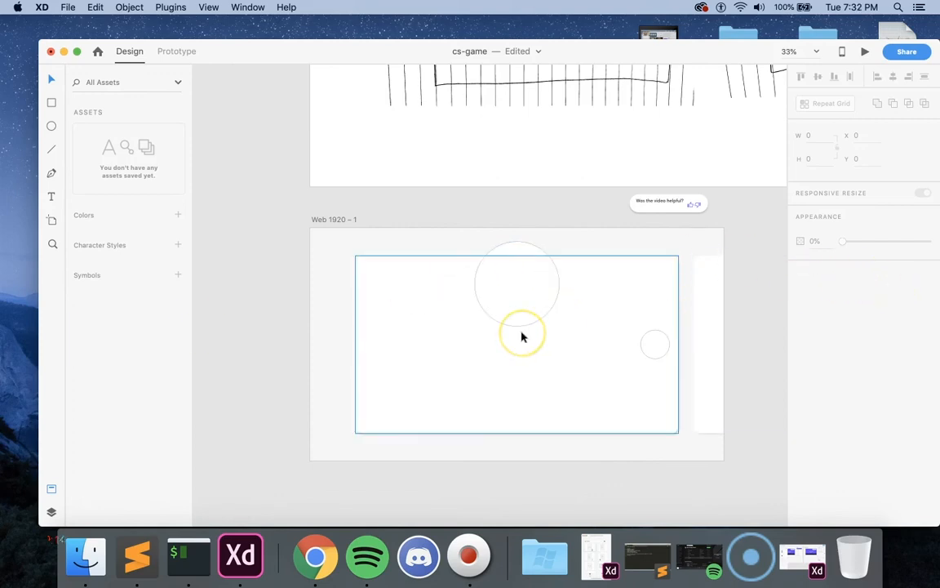
click(298, 357)
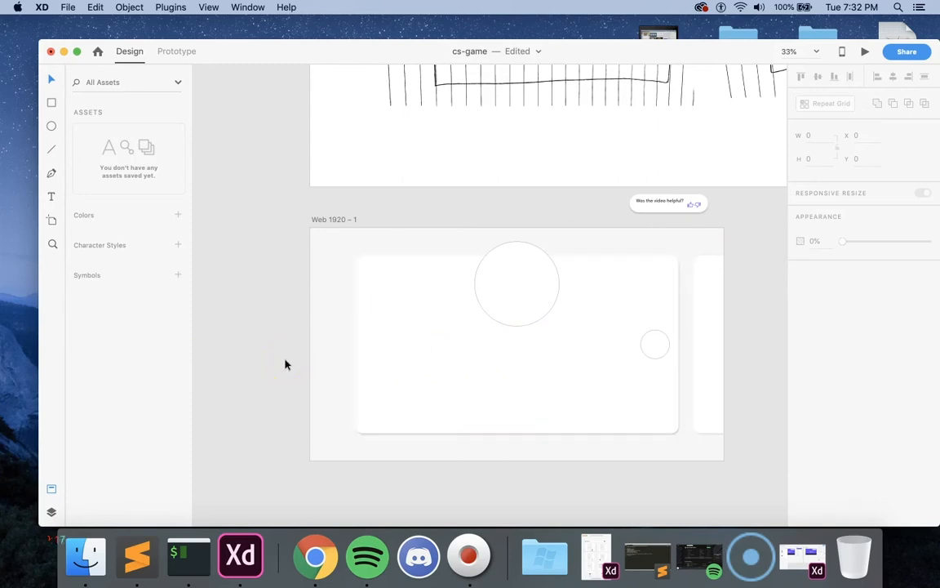
Step: Compare the game reference images and the wireframe sketches with the cards and circles on the Web 1920 – 1 artboard
scroll(285, 364, up, 15)
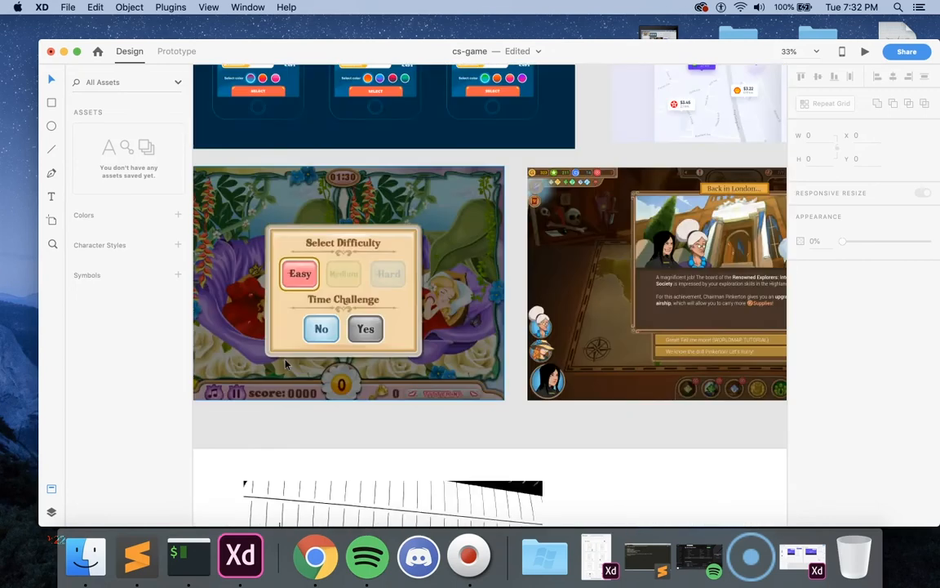
scroll(285, 365, down, 2)
click(398, 347)
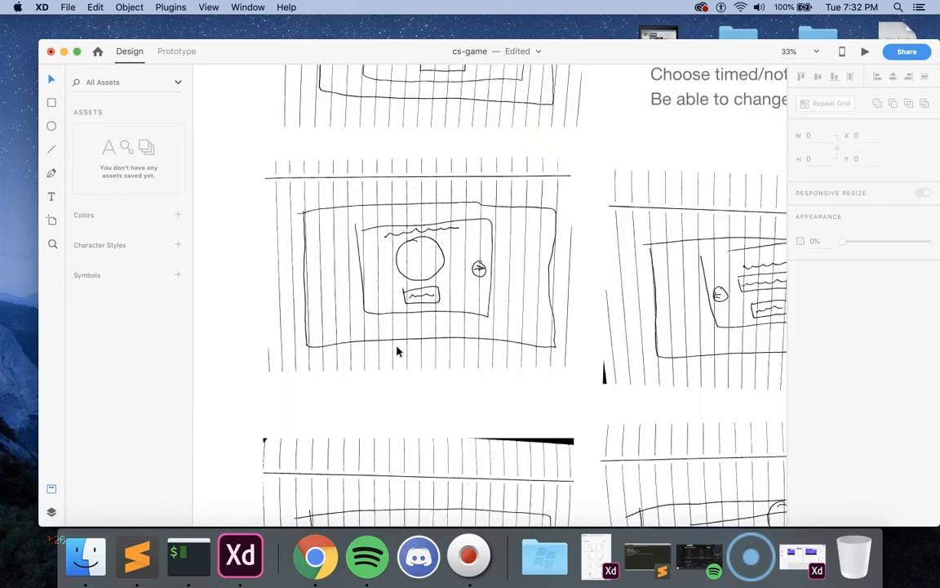
scroll(397, 351, down, 5)
scroll(397, 351, down, 1)
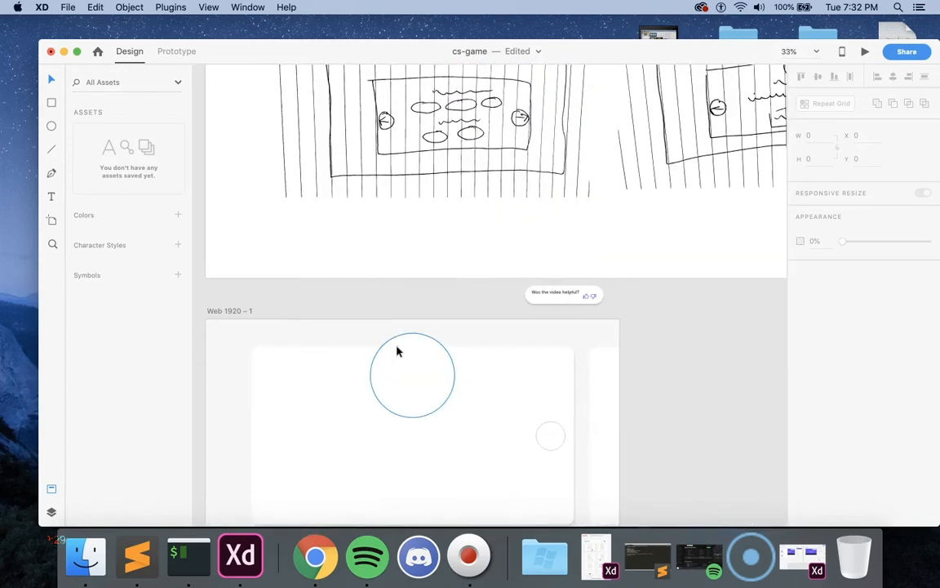
scroll(398, 351, up, 10)
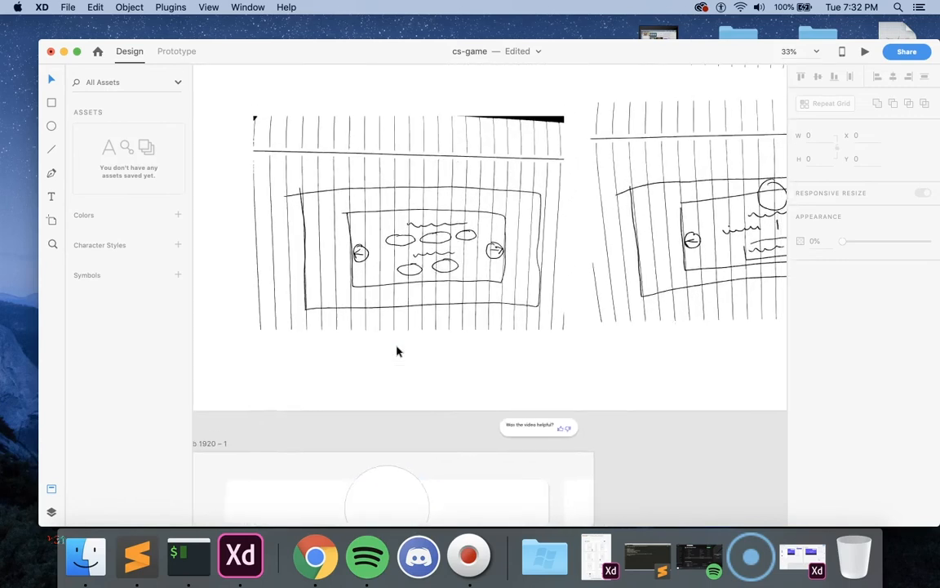
scroll(397, 351, up, 5)
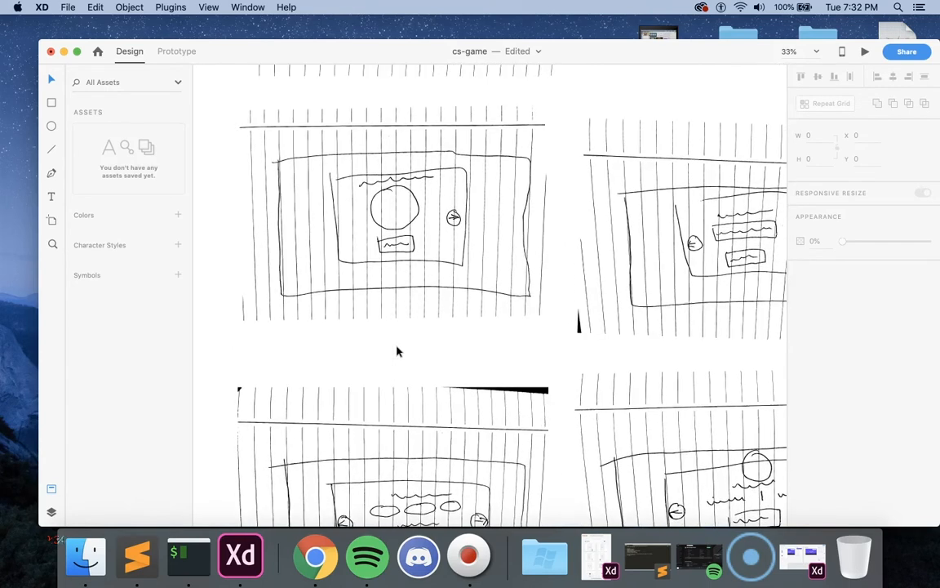
scroll(398, 351, down, 12)
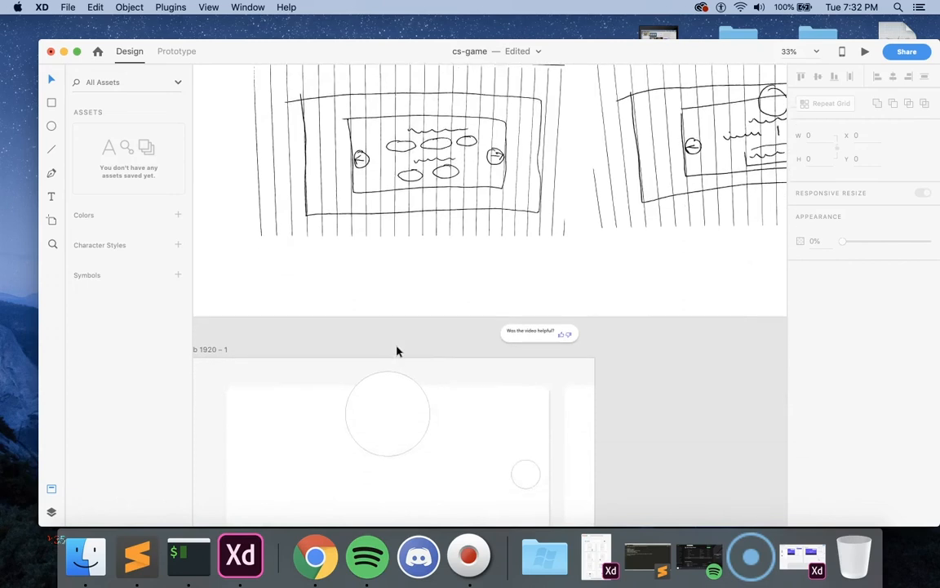
click(398, 353)
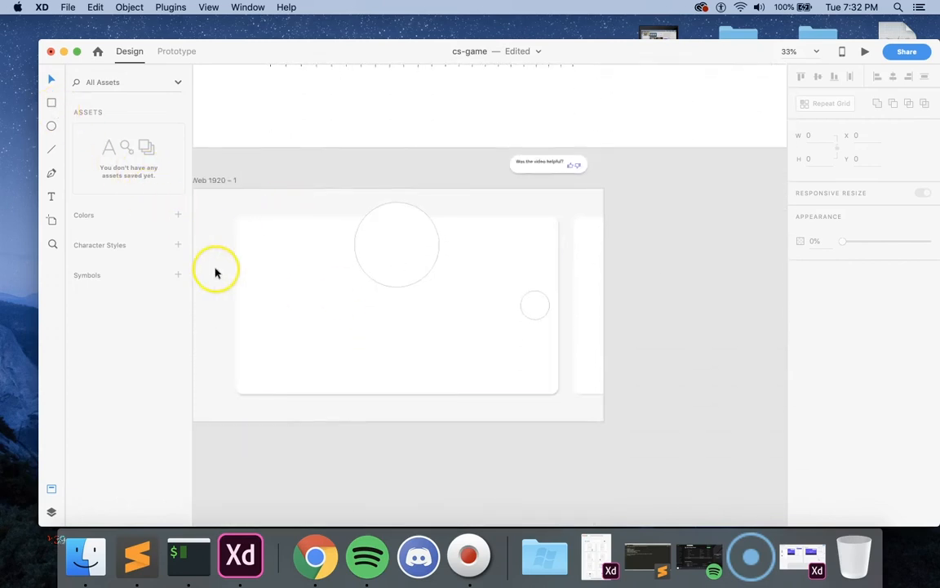
Step: Draw a rectangle about 217 × 154 at the card's lower edge, aligned with the large circle's left side at X 763
click(50, 106)
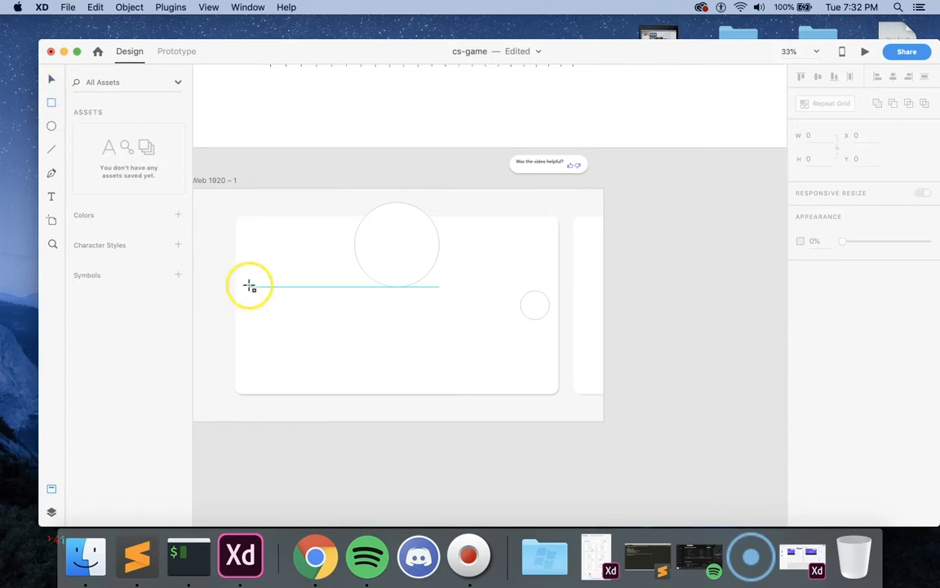
drag(355, 359, 401, 392)
scroll(401, 393, up, 15)
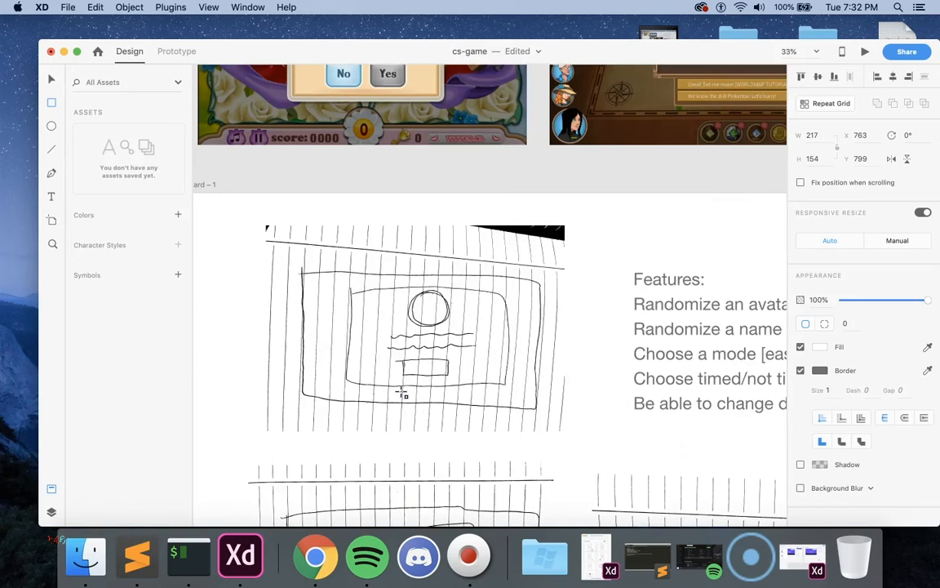
Step: Duplicate the Web 1920 – 1 artboard with its card, circles and rectangle
scroll(401, 392, down, 15)
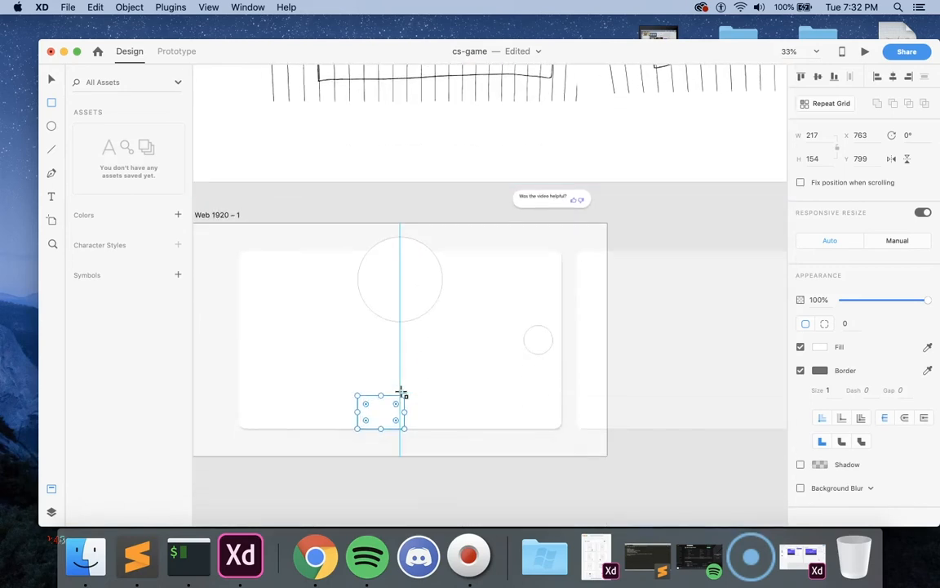
scroll(400, 392, left, 5)
click(382, 210)
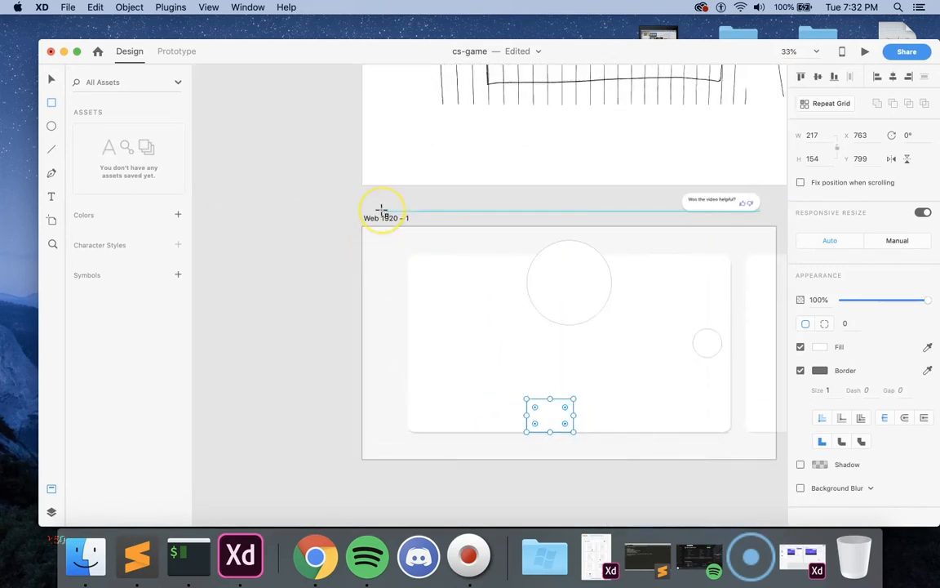
click(382, 211)
click(51, 79)
click(396, 219)
key(super+d)
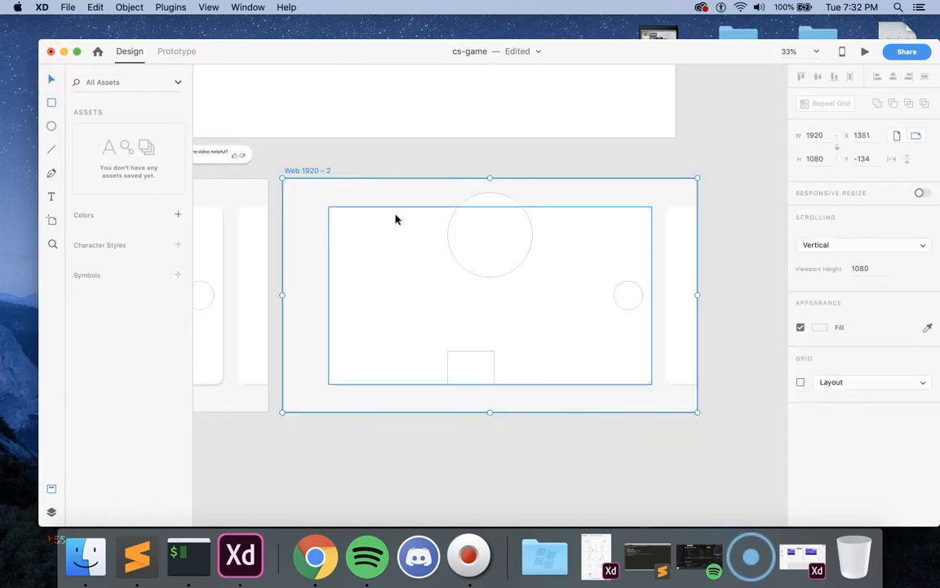
Step: Delete the small side circle and the peeking next card from the Web 1920 – 1 artboard
scroll(387, 216, left, 5)
click(413, 224)
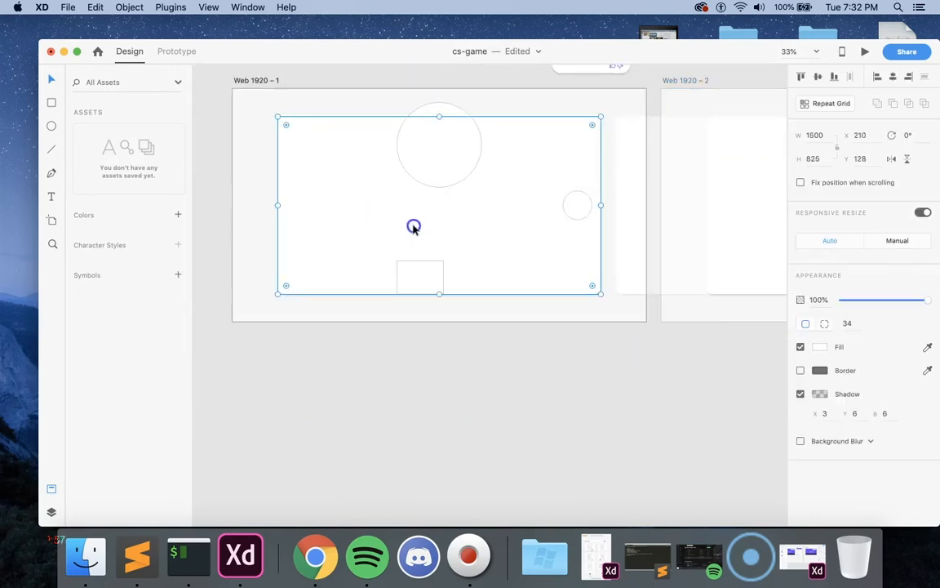
click(441, 274)
click(576, 204)
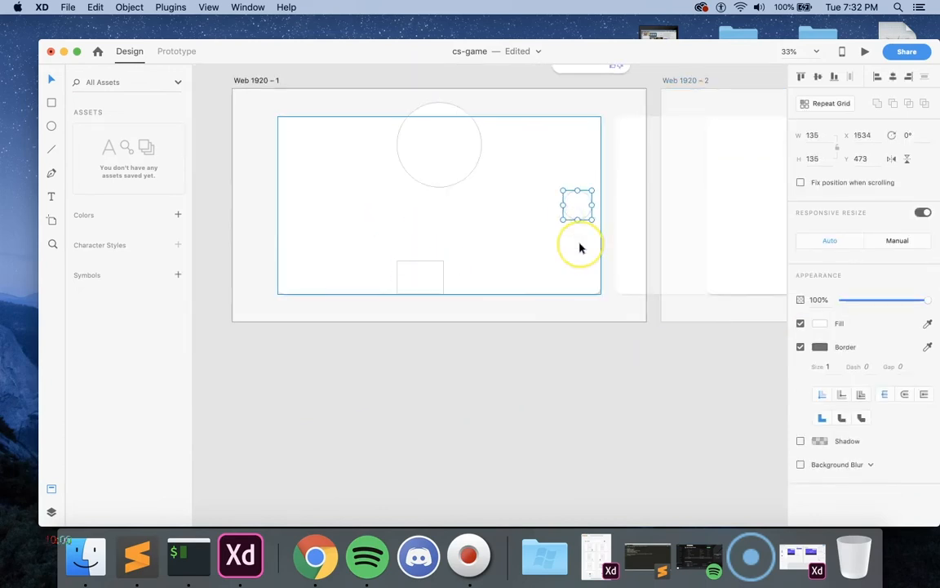
key(Delete)
click(619, 227)
key(Delete)
Step: Widen the Web 1920 – 1 rectangle to 394 × 154 at X 763, Y 682, and delete its copy from Web 1920 – 2
click(441, 282)
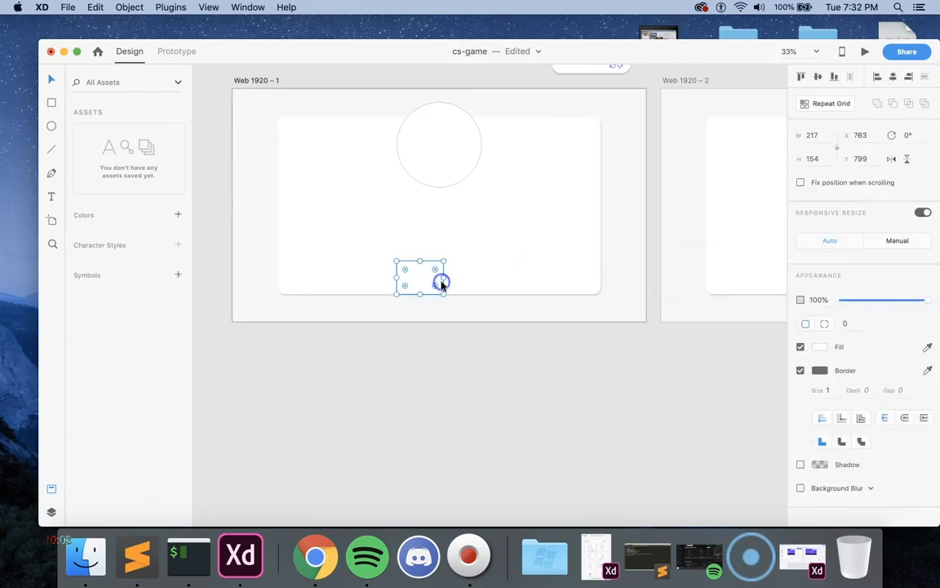
drag(443, 277, 459, 255)
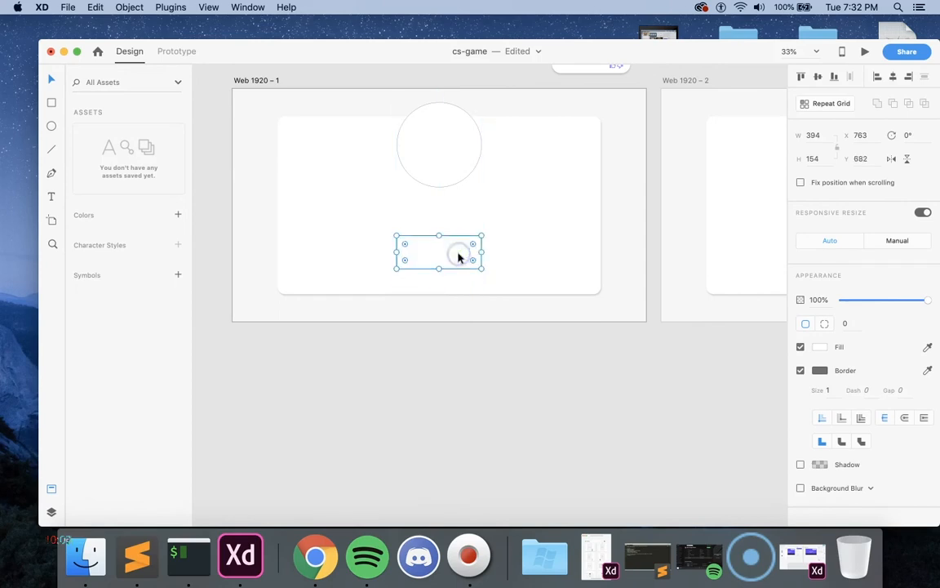
scroll(458, 258, right, 10)
click(619, 290)
key(Delete)
Step: Compare the avatar and arrow-card wireframe sketches with the Web 1920 – 1 and Web 1920 – 2 screens
scroll(614, 213, up, 5)
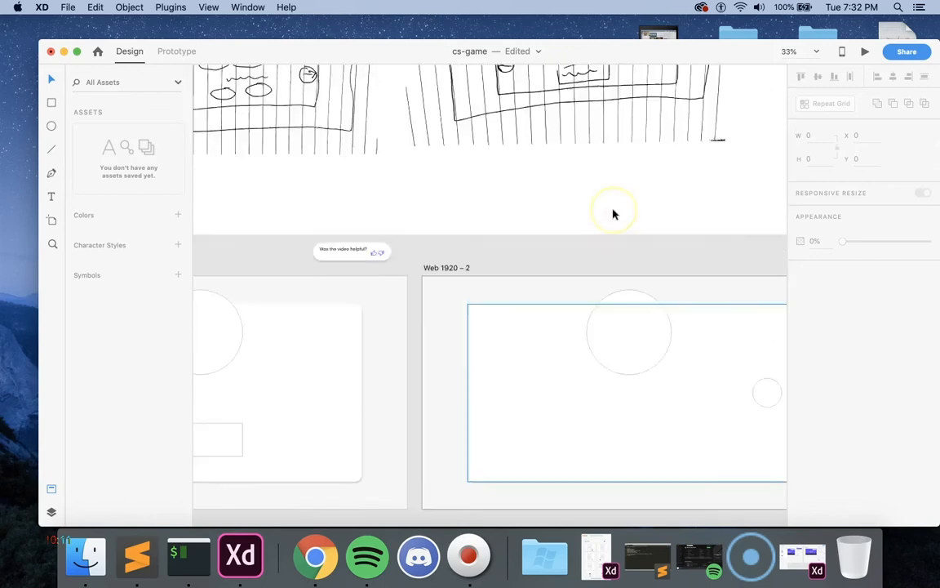
scroll(614, 214, up, 10)
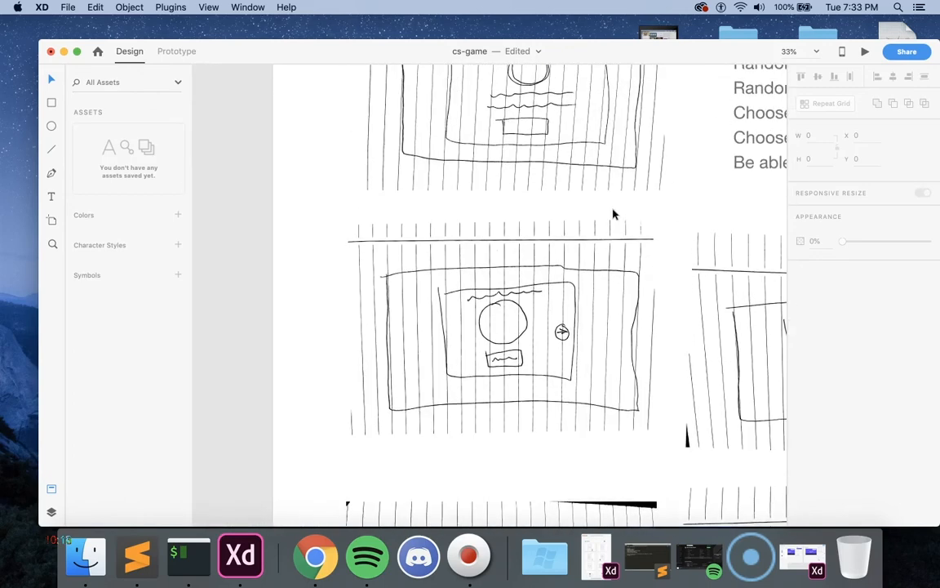
scroll(614, 214, up, 3)
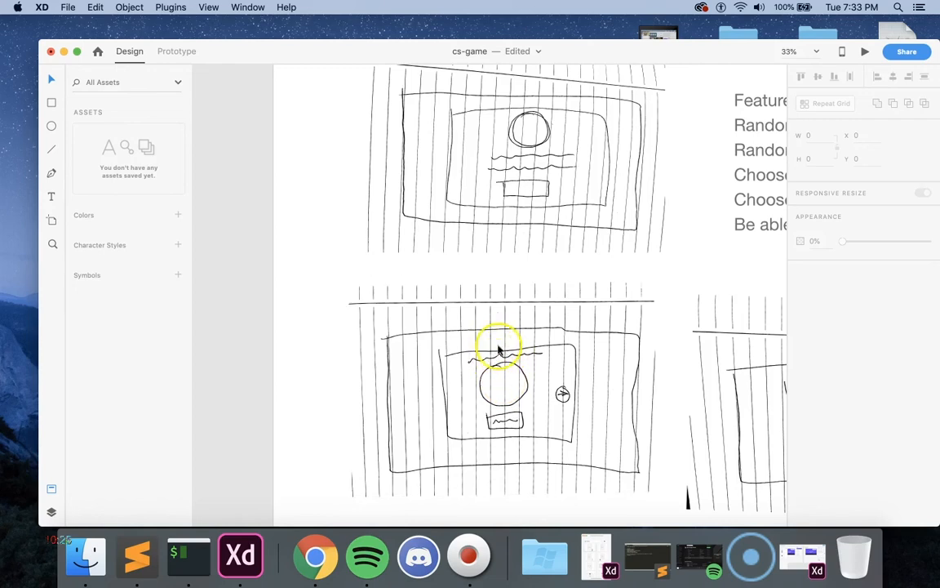
scroll(497, 347, down, 15)
scroll(498, 349, right, 5)
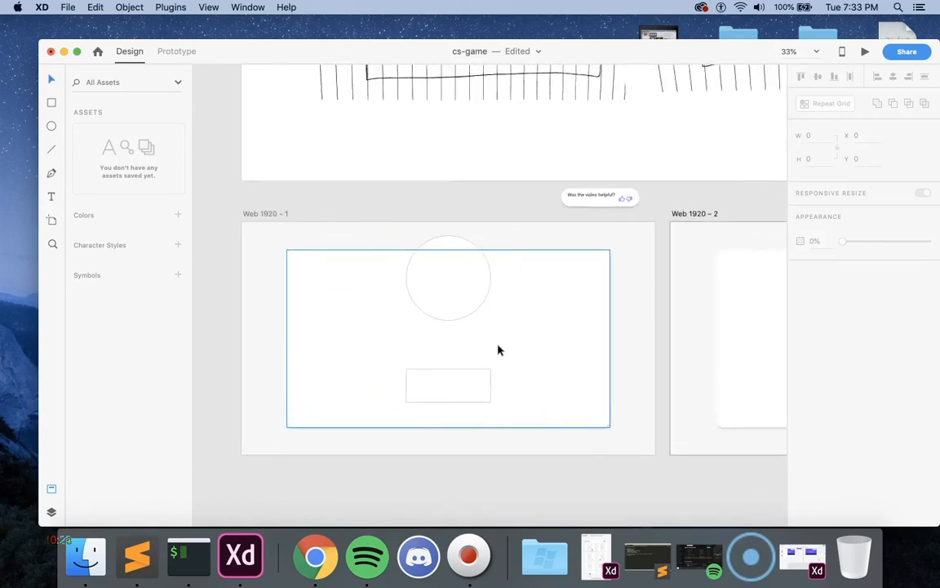
scroll(498, 349, right, 2)
click(357, 363)
scroll(357, 364, left, 3)
Step: Round the corners of the rectangle below the avatar circle to a radius of 77, making a pill-shaped button
click(446, 351)
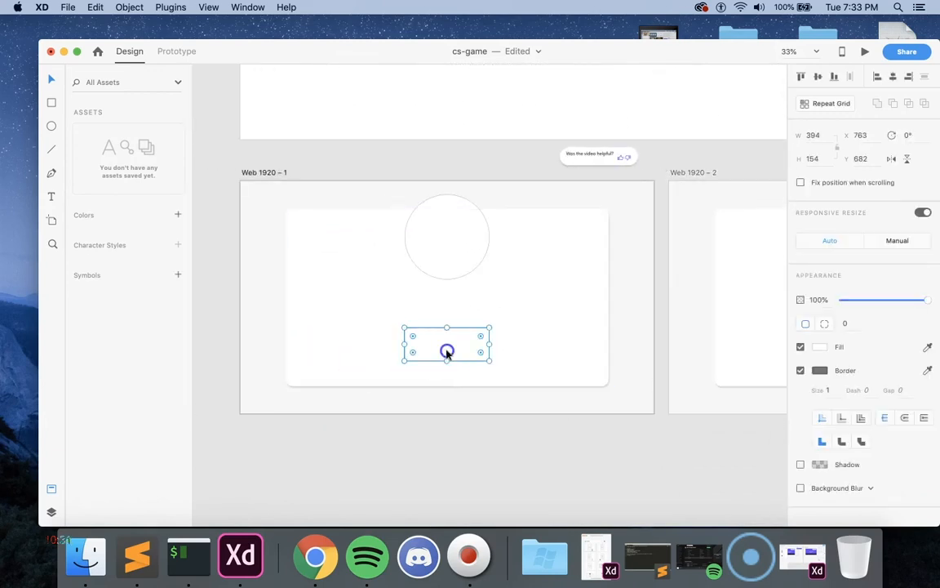
drag(467, 338, 450, 342)
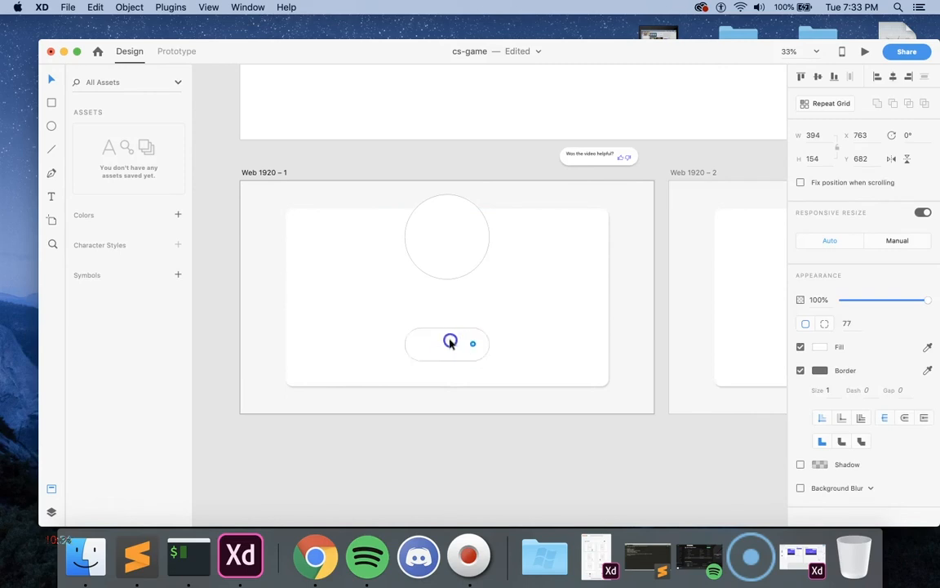
click(423, 417)
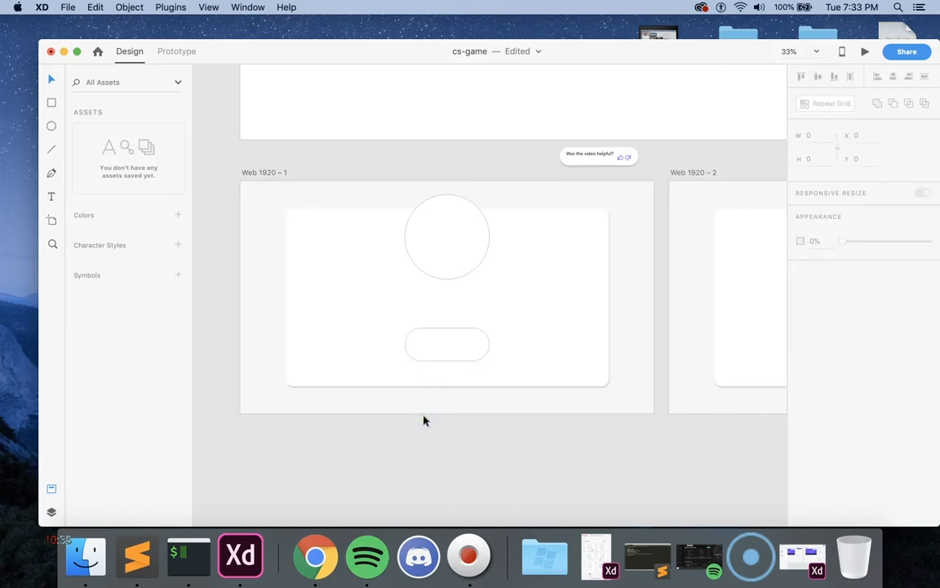
Step: Widen the rounded button to 458 and center it under the avatar circle at X 731, Y 675
click(453, 346)
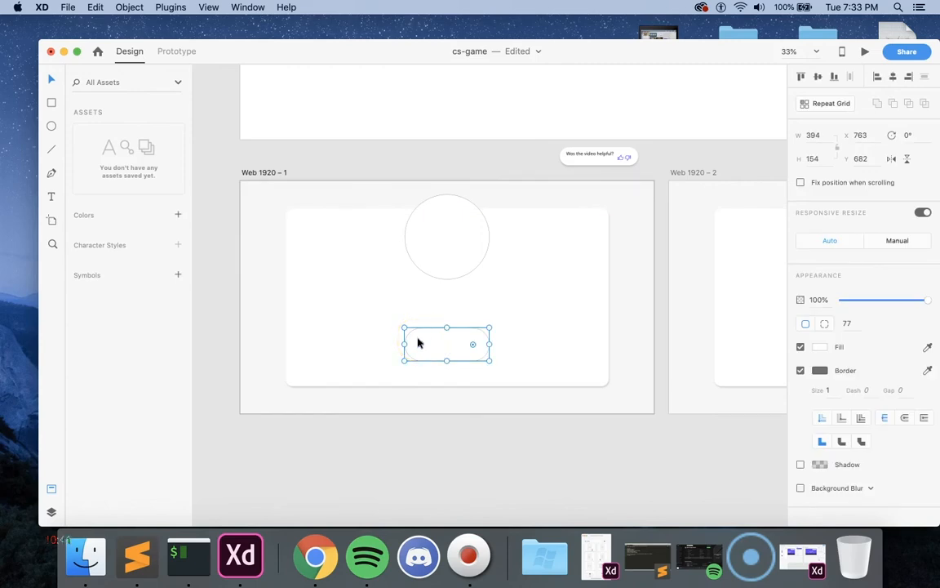
drag(405, 342, 390, 342)
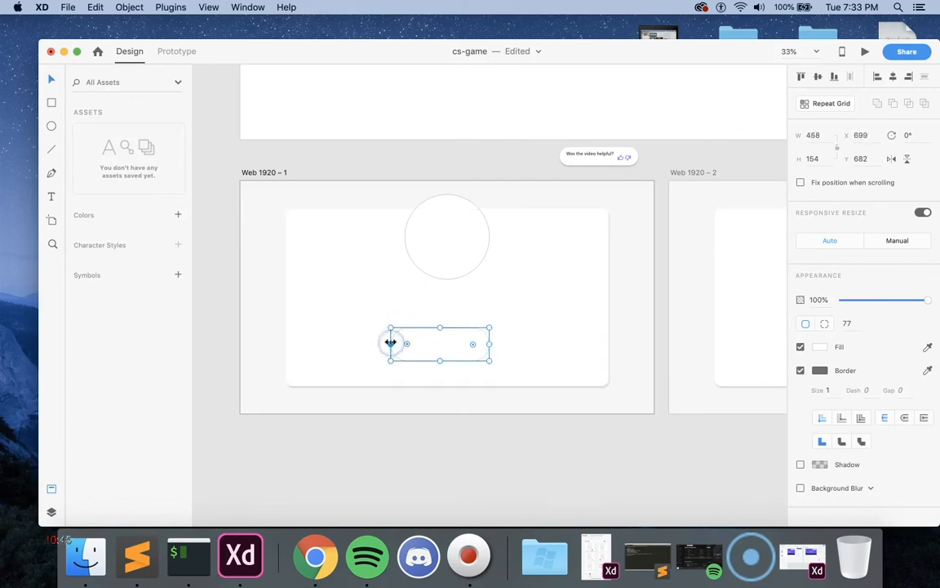
mouse_move(447, 342)
mouse_down()
mouse_move(464, 346)
mouse_move(454, 342)
mouse_up()
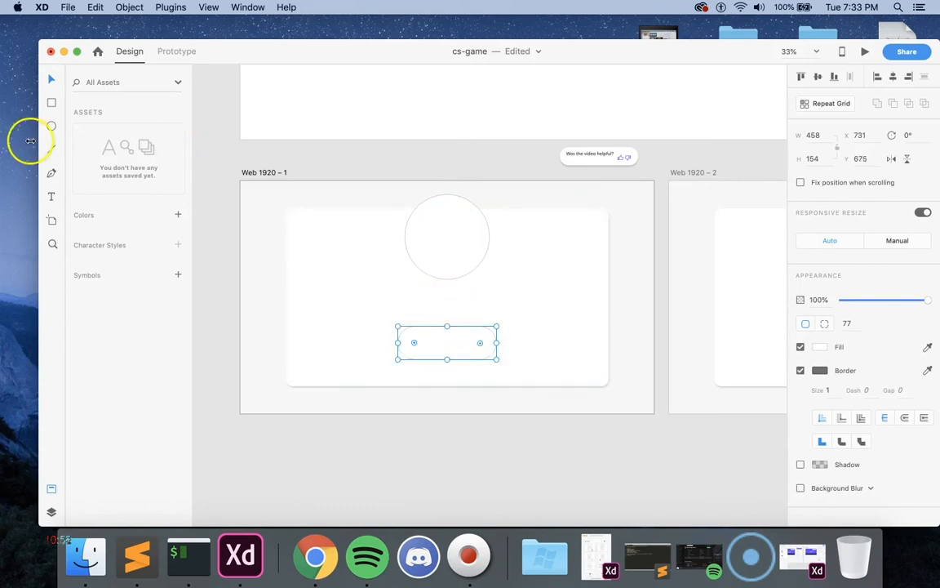
Step: Add the text "Kk" on the card between the circle and the button at X 626, and convert it to area text
click(48, 196)
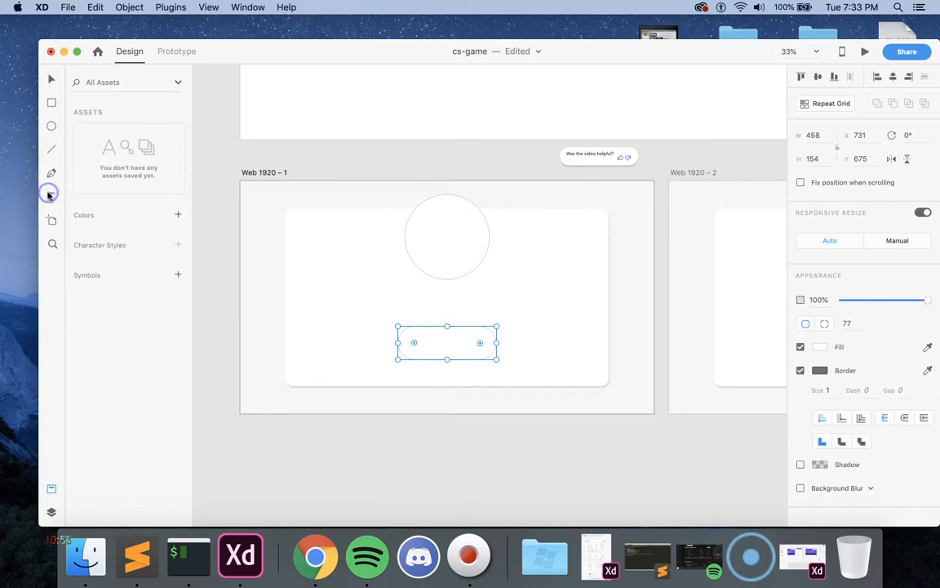
click(375, 288)
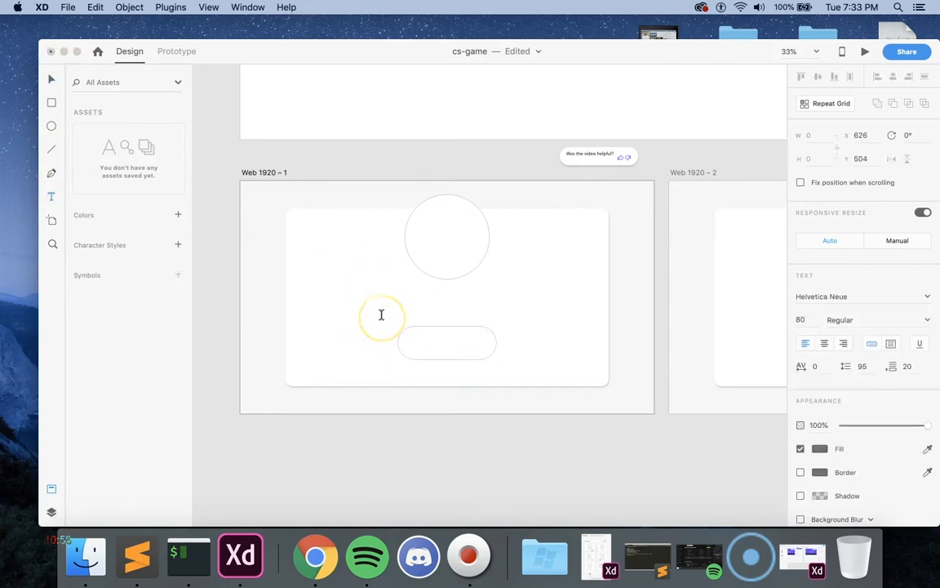
text(kk)
drag(399, 291, 390, 292)
click(171, 7)
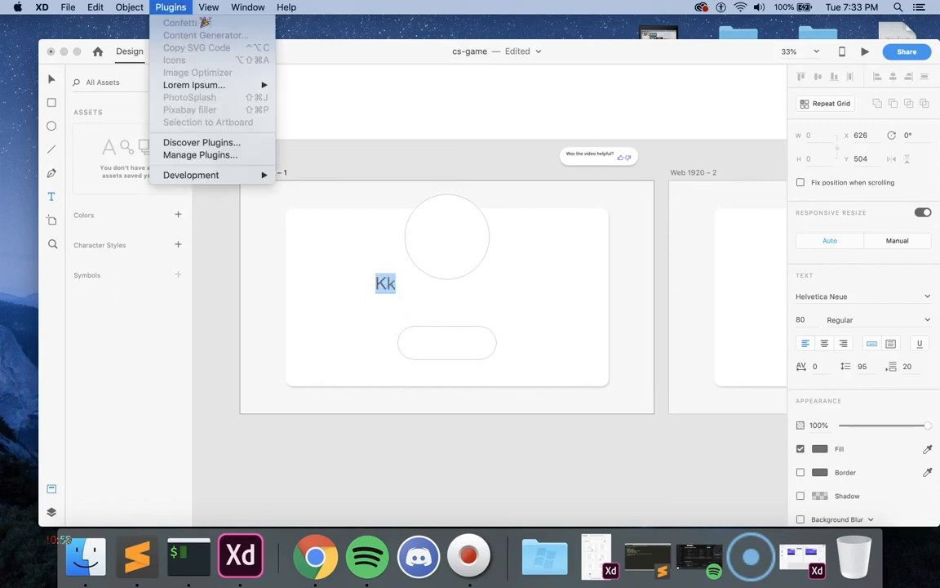
mouse_move(203, 89)
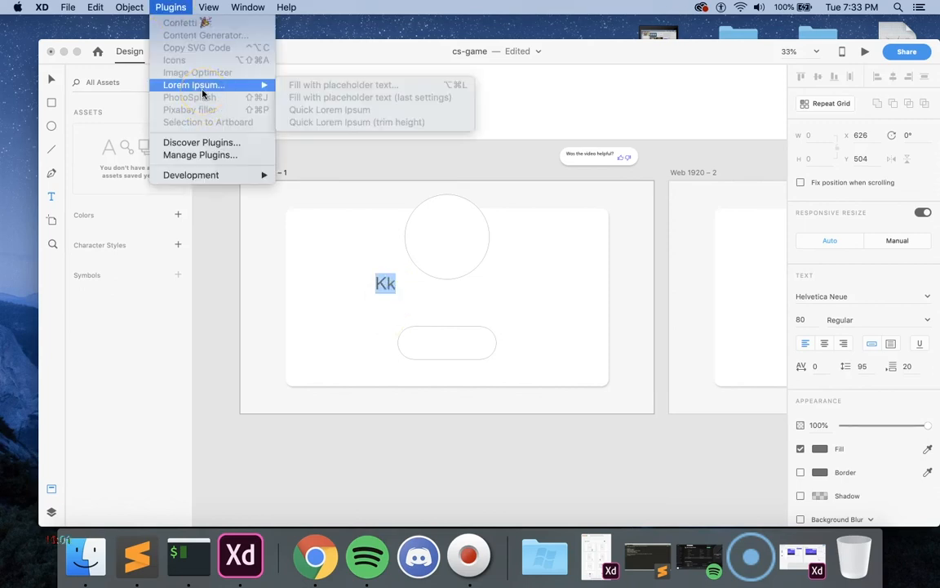
click(49, 78)
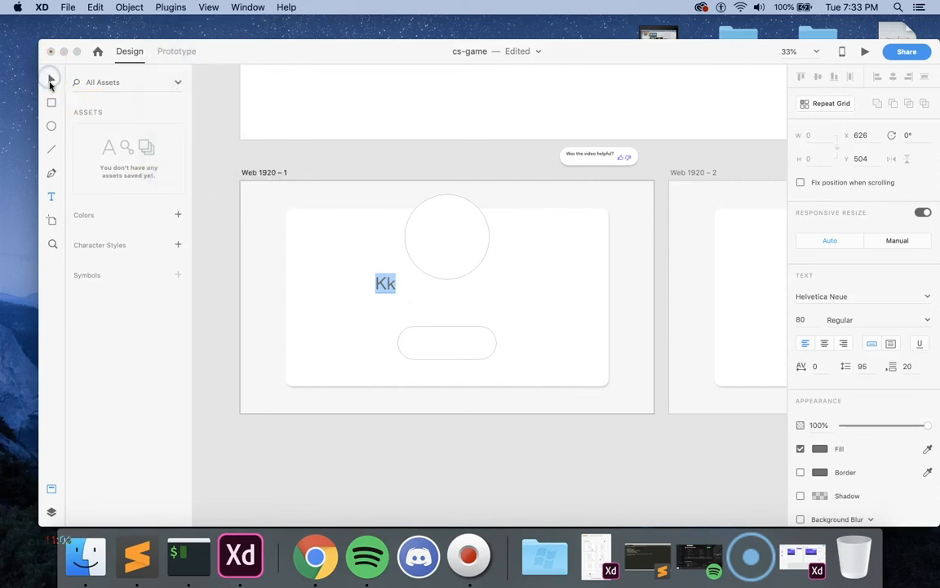
click(51, 85)
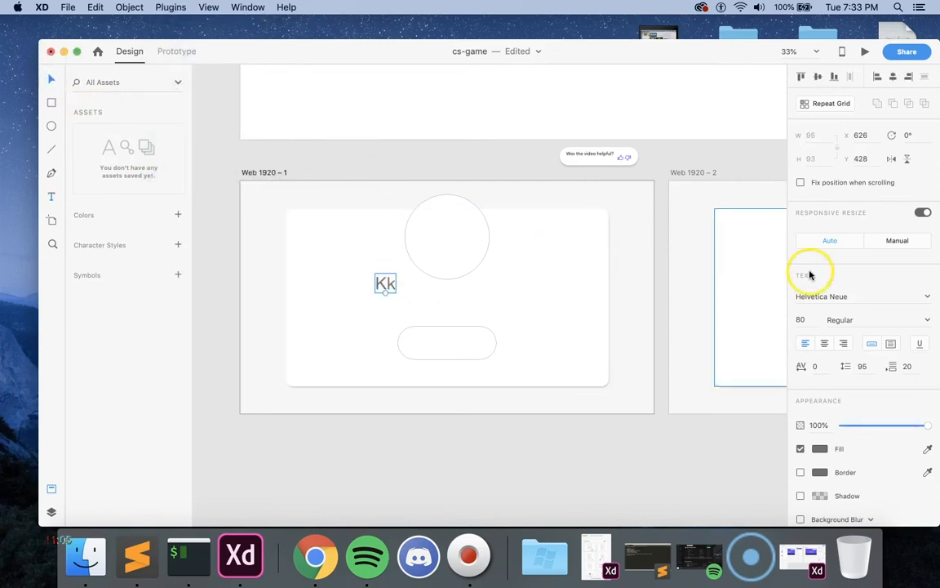
click(890, 345)
Step: Fill the "Kk" text box with standard Latin Lorem Ipsum, ending with a period and including line breaks
click(171, 6)
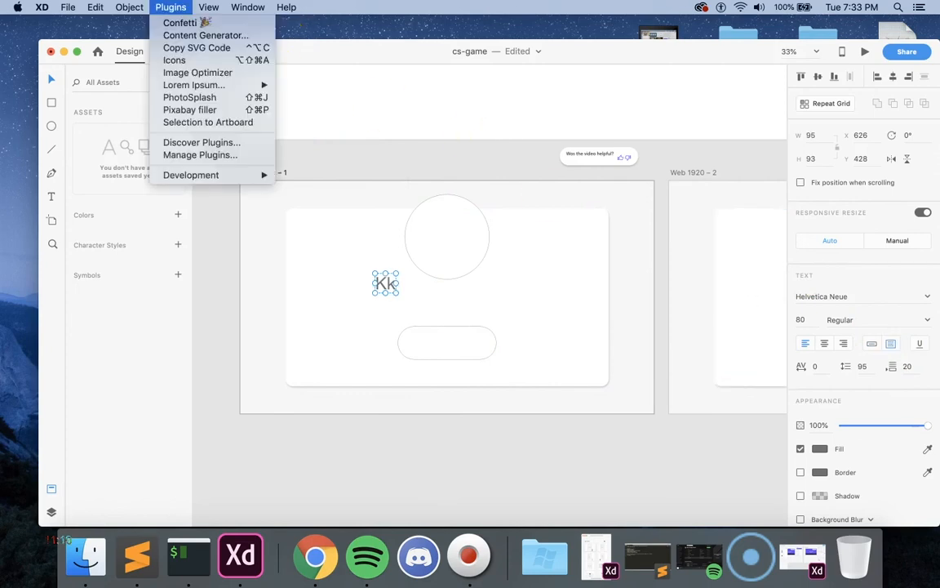
mouse_move(181, 87)
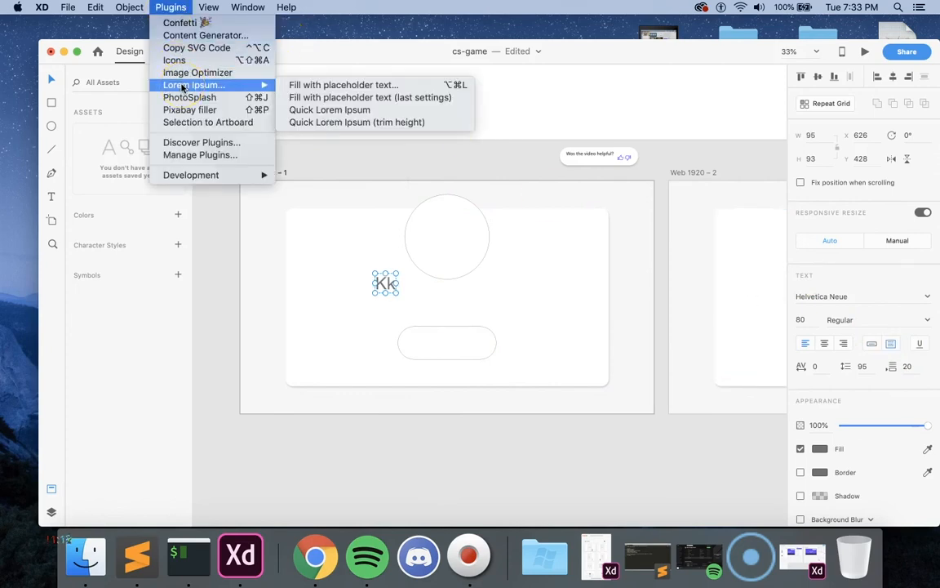
click(315, 90)
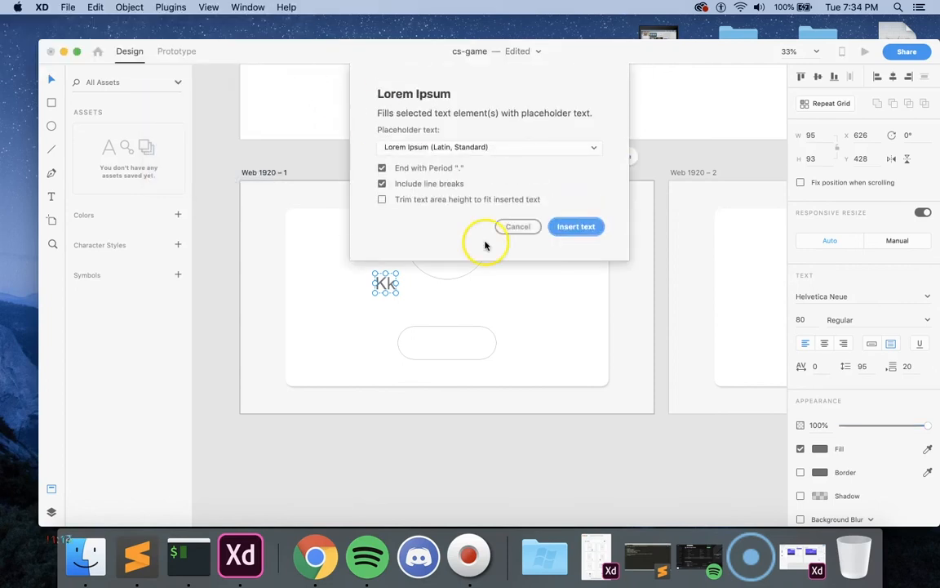
click(576, 226)
Step: Enlarge the text box to 763 × 182 and refill it with Lorem Ipsum placeholder text
drag(400, 285, 538, 311)
click(209, 8)
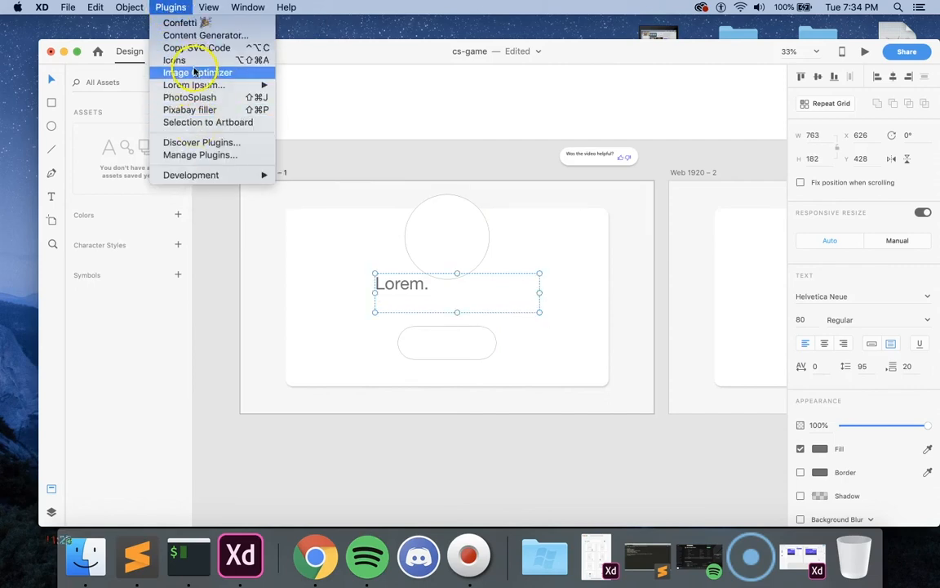
mouse_move(191, 86)
click(331, 88)
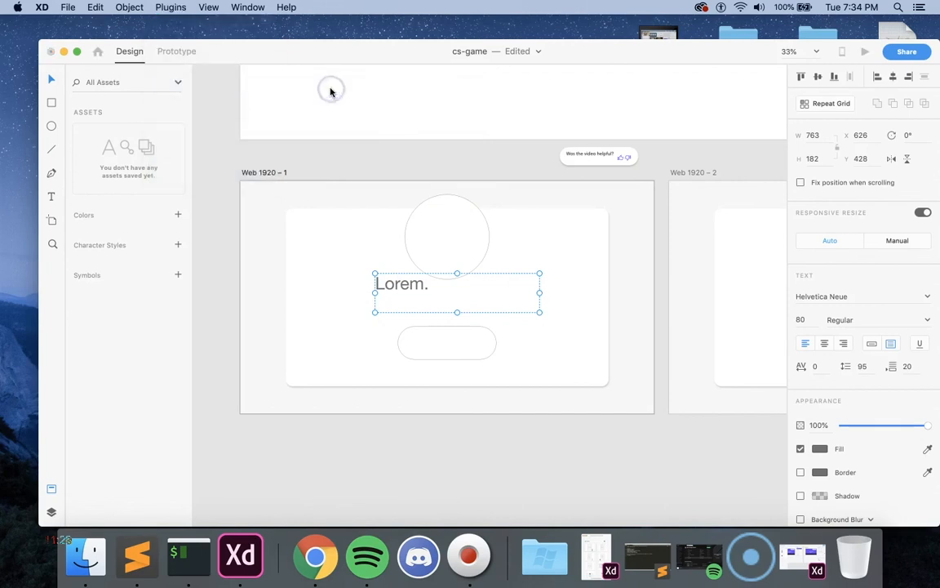
click(577, 221)
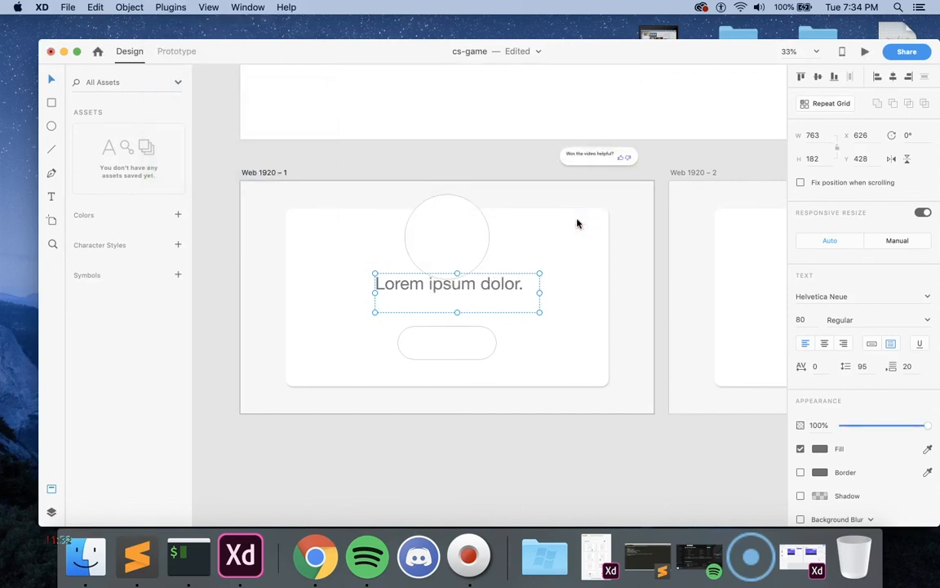
Step: Set the font size of the placeholder text to 46
double_click(495, 276)
click(807, 319)
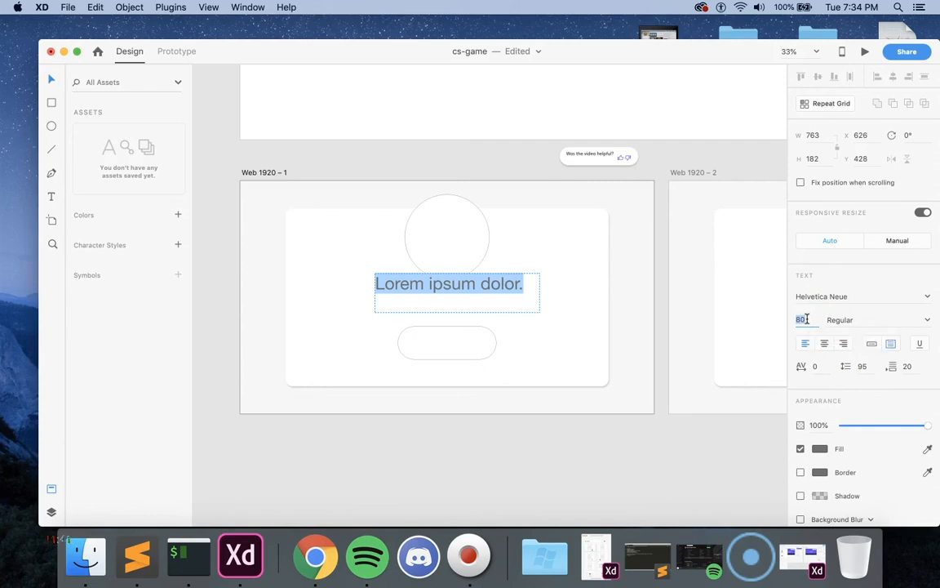
text(16)
key(Return)
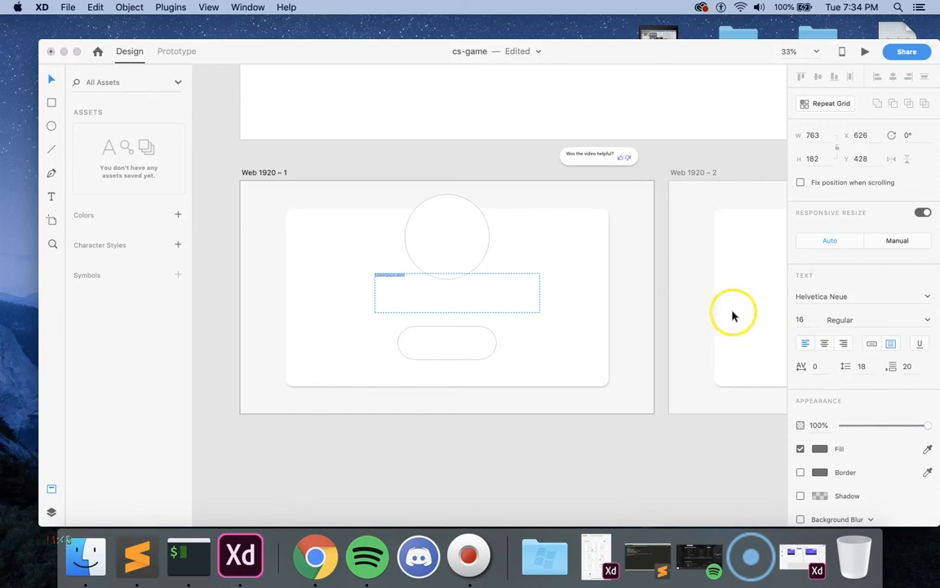
text(46)
key(Return)
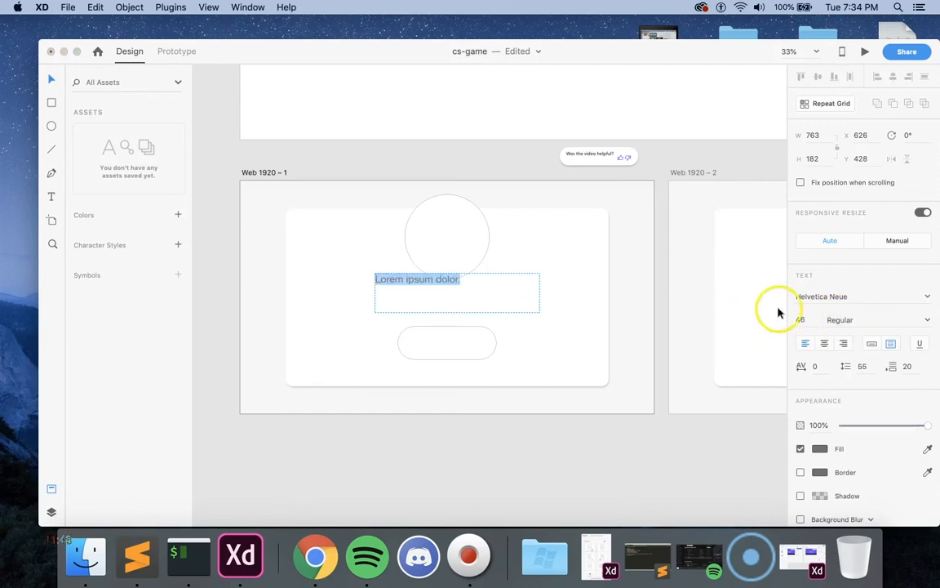
key(Escape)
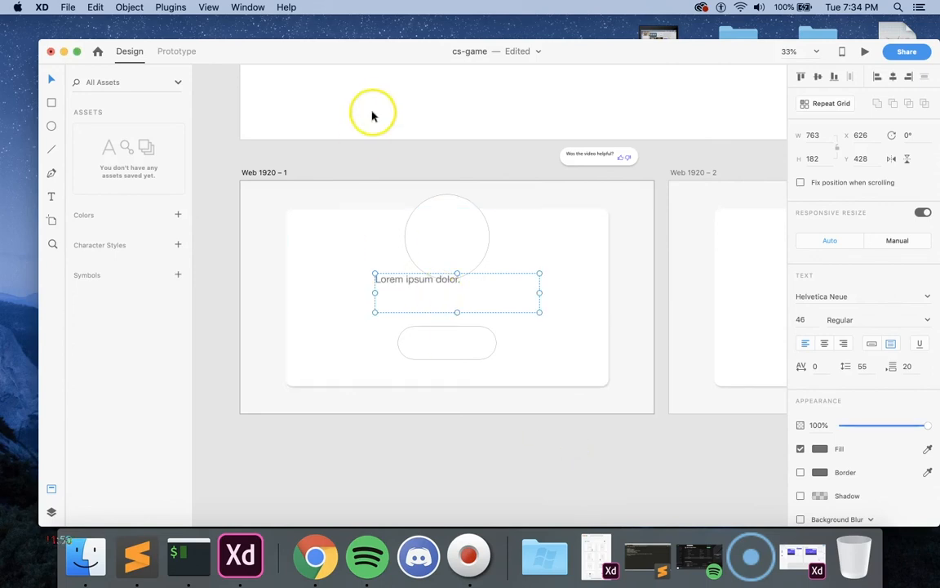
Step: Fill the whole text box at its current font size using Quick Lorem Ipsum
click(171, 7)
mouse_move(183, 89)
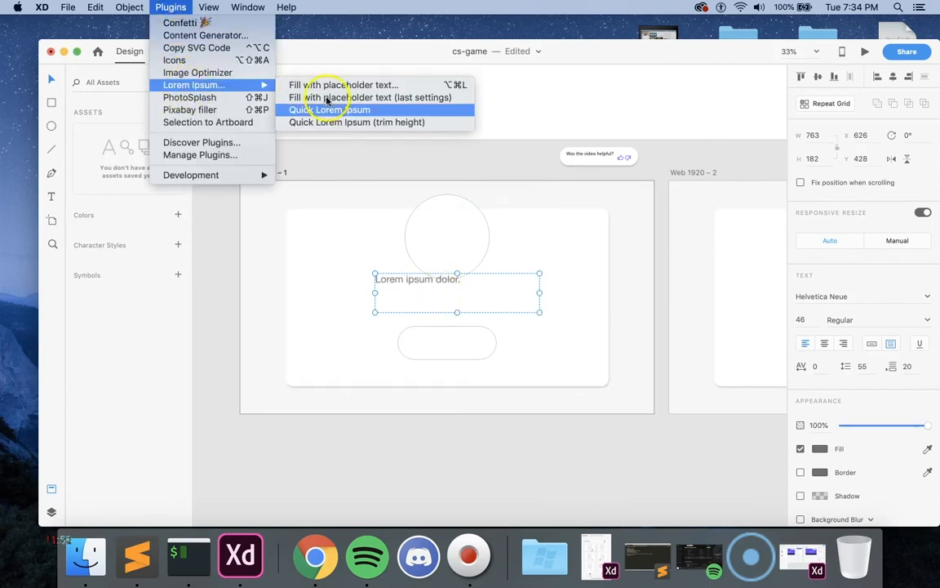
click(350, 110)
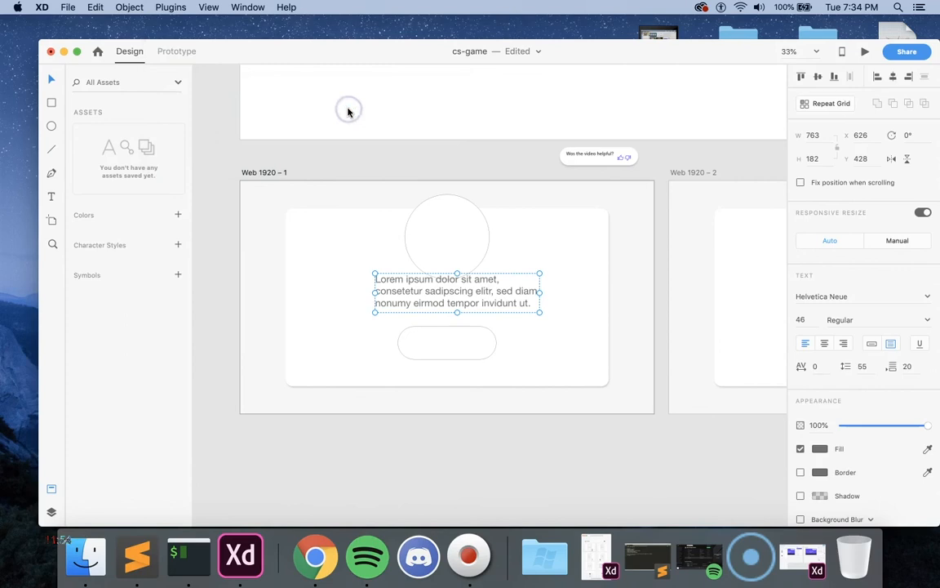
Step: Move the placeholder text lower beneath the avatar circle and shift the rounded button down to Y 711
click(470, 310)
drag(470, 294, 466, 304)
drag(452, 349, 452, 359)
drag(454, 319, 460, 317)
Step: Align the rounded button, placeholder text and avatar circle to a common horizontal center and distribute them evenly in the vertical direction
click(456, 350)
shift+click(474, 306)
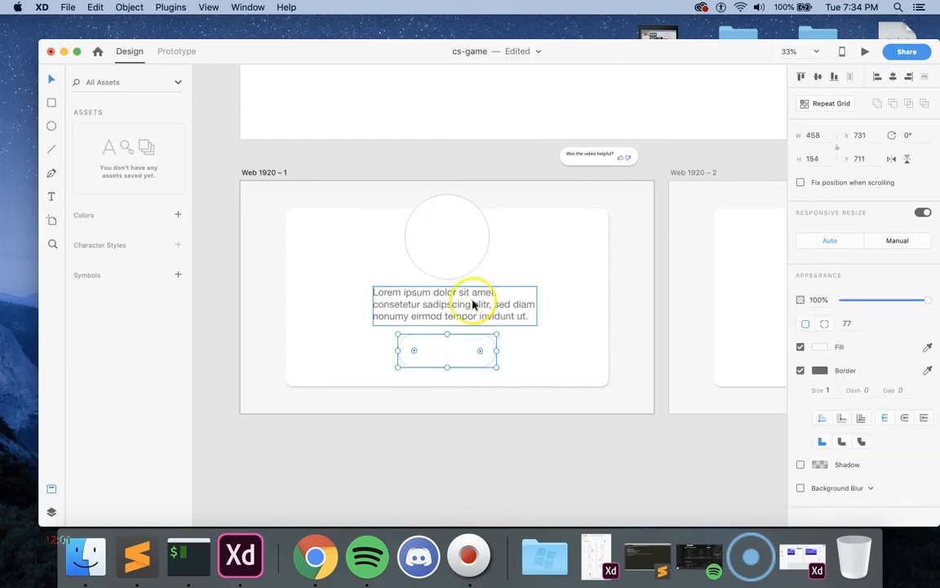
shift+click(461, 254)
click(894, 78)
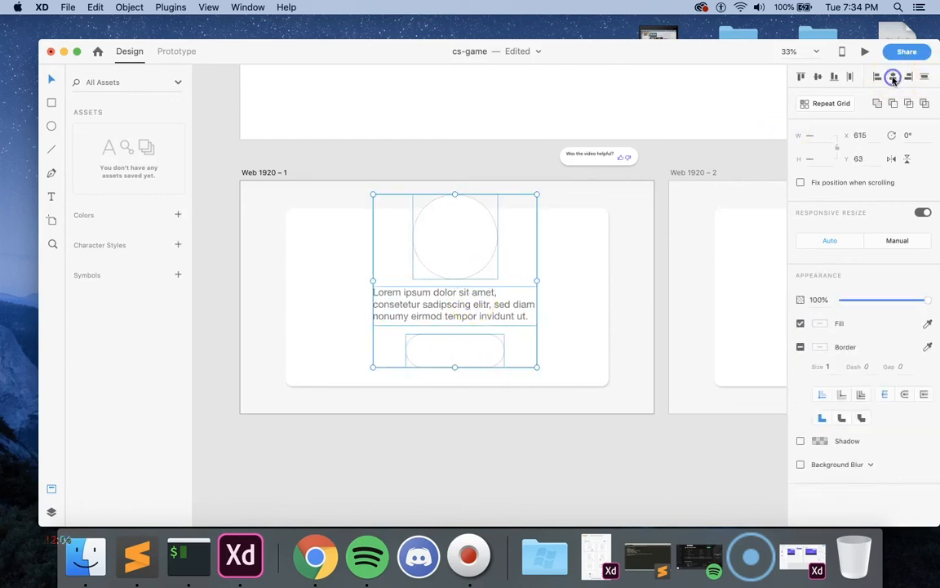
click(923, 76)
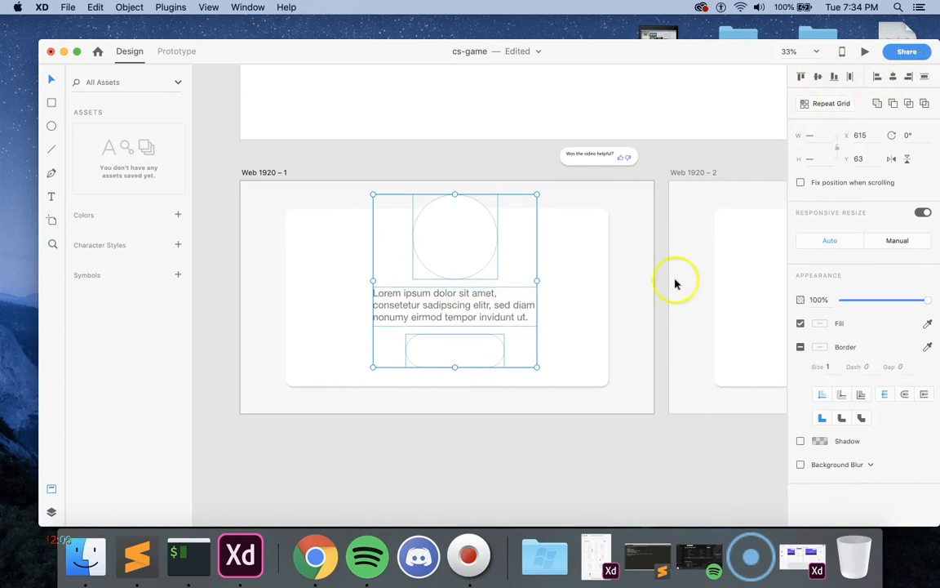
Step: Group the avatar circle, placeholder text and rounded button, and center the group horizontally on the Web 1920 – 1 artboard
right_click(466, 257)
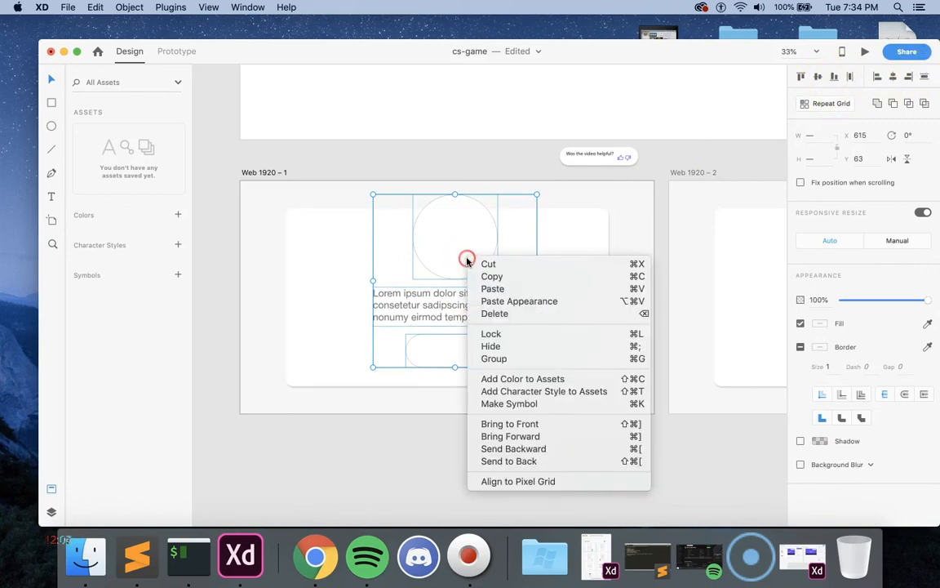
click(499, 360)
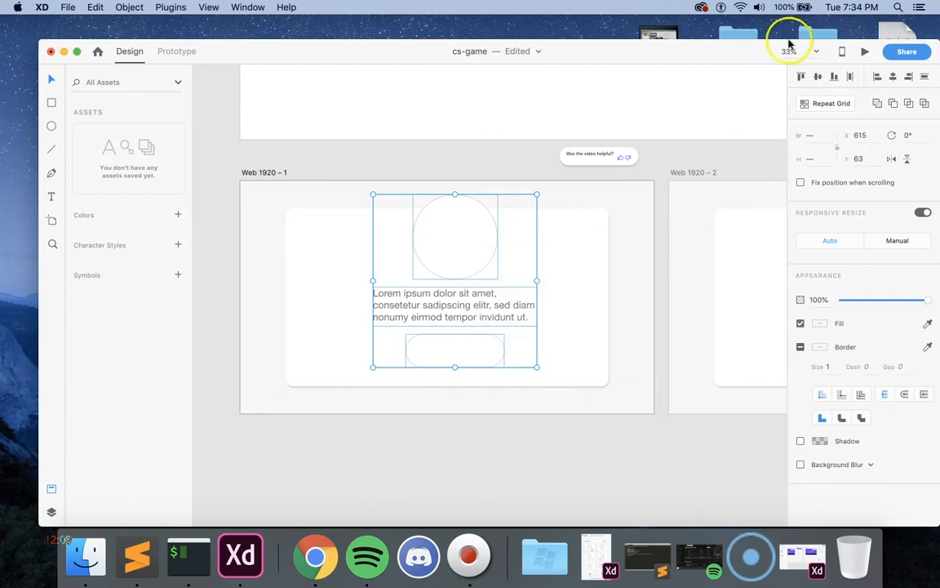
click(895, 78)
right_click(467, 256)
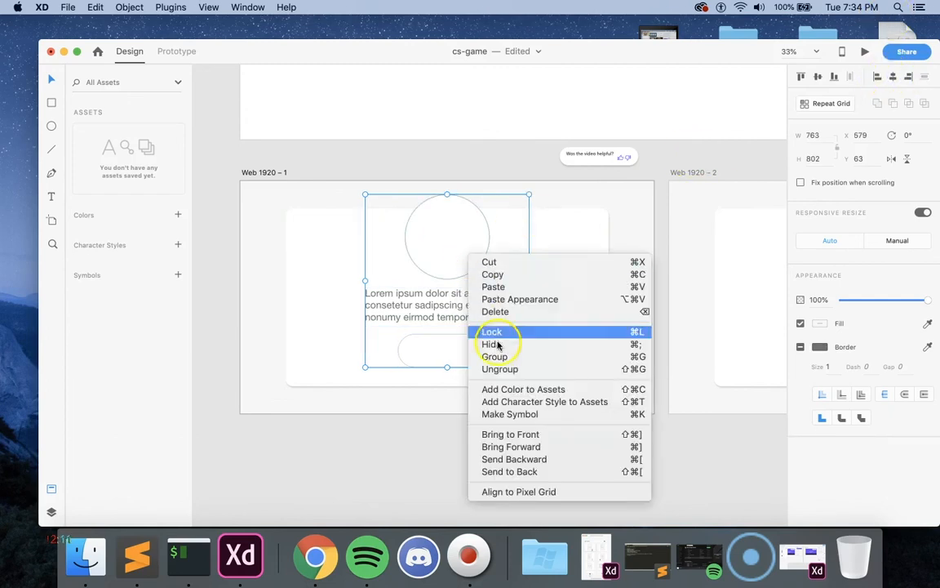